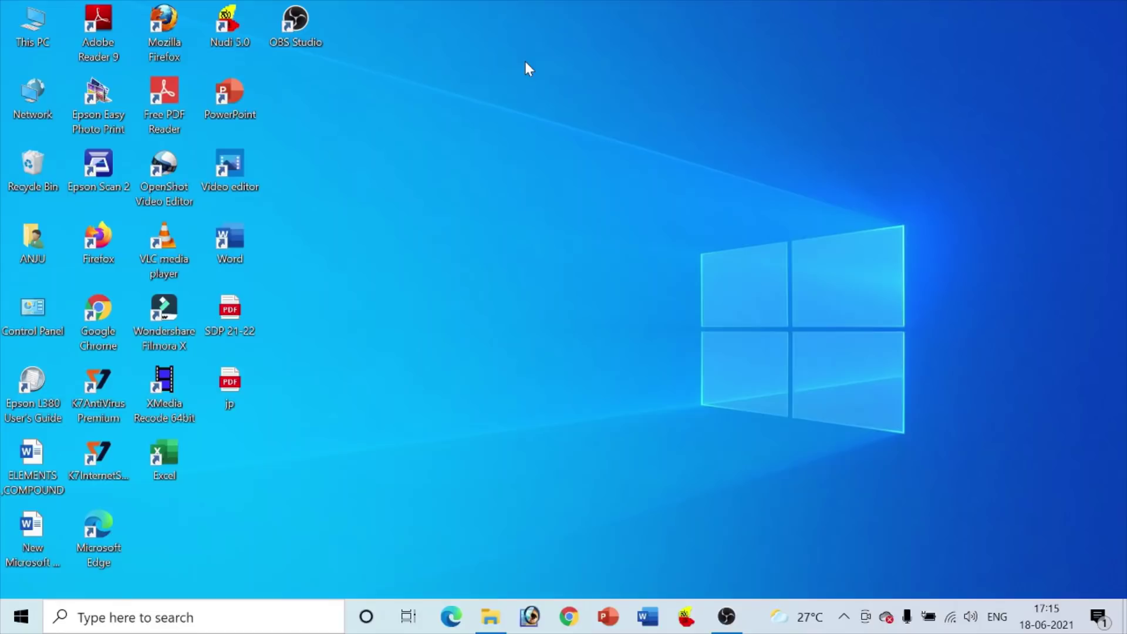
Open Google Chrome, load the Student Achievement Tracking System site at sts.karnataka.gov.in/SATS, and go to its login page.
click(575, 628)
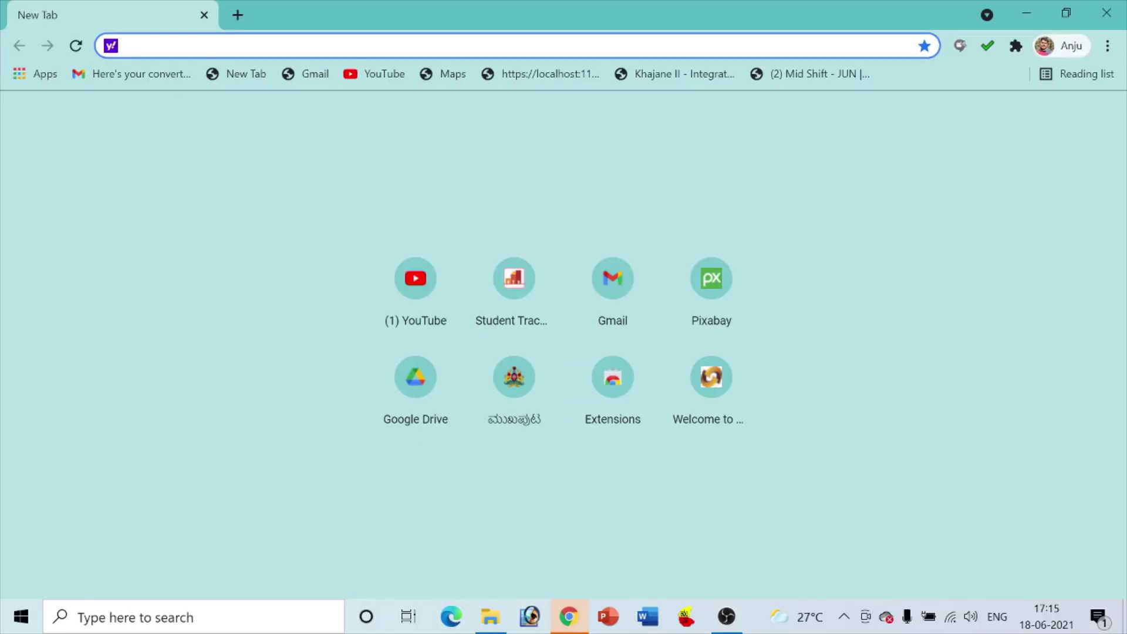
text(SA)
text(TS)
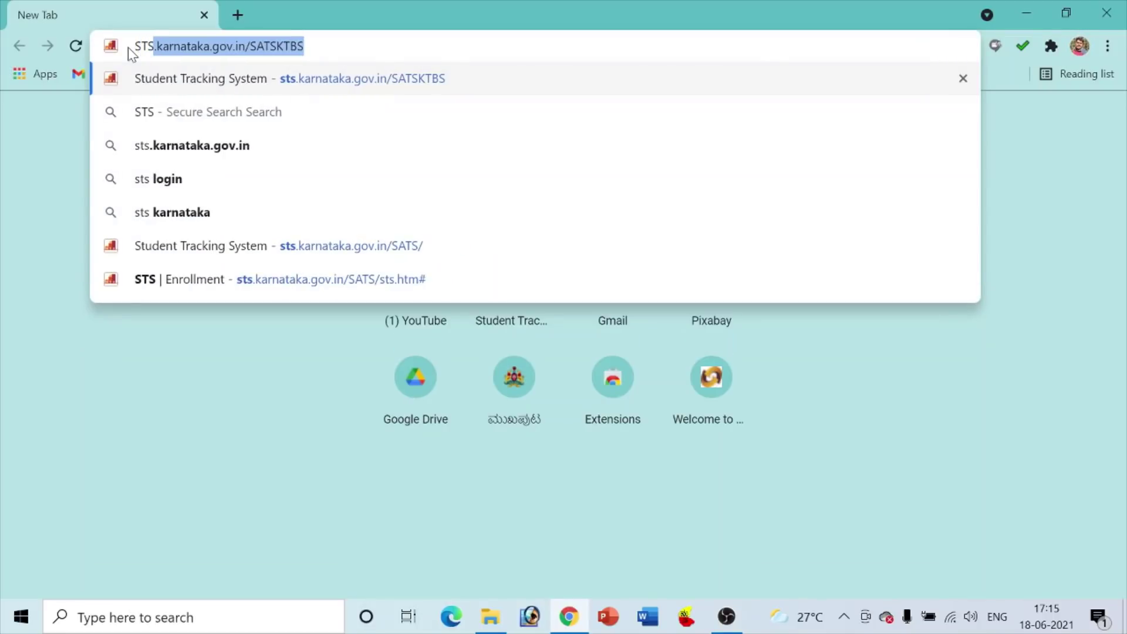
key(Return)
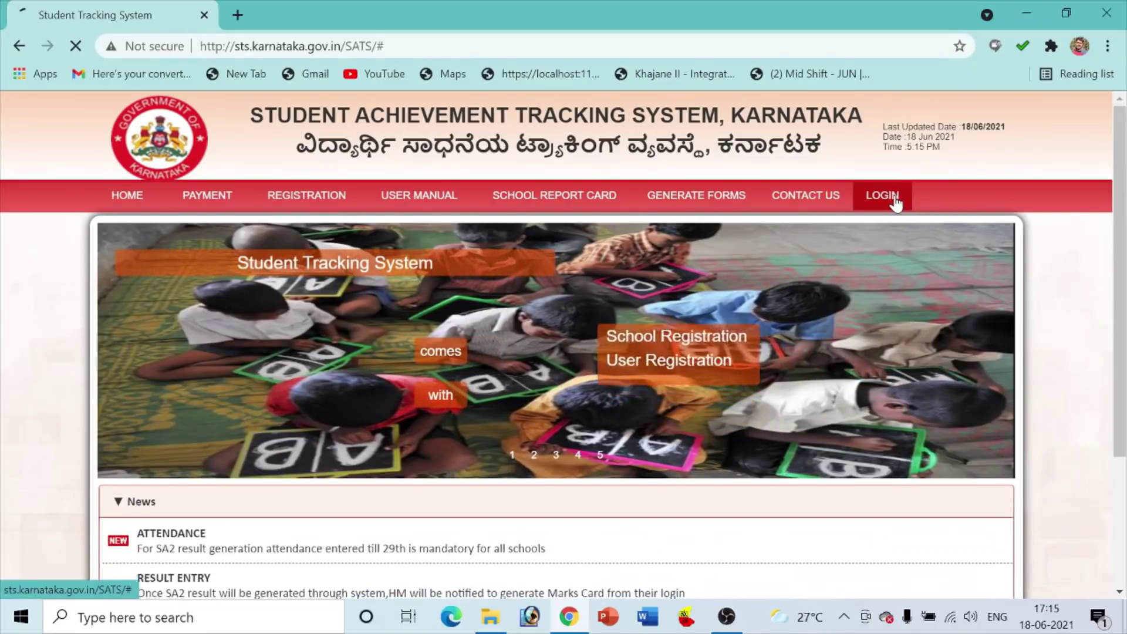
click(893, 199)
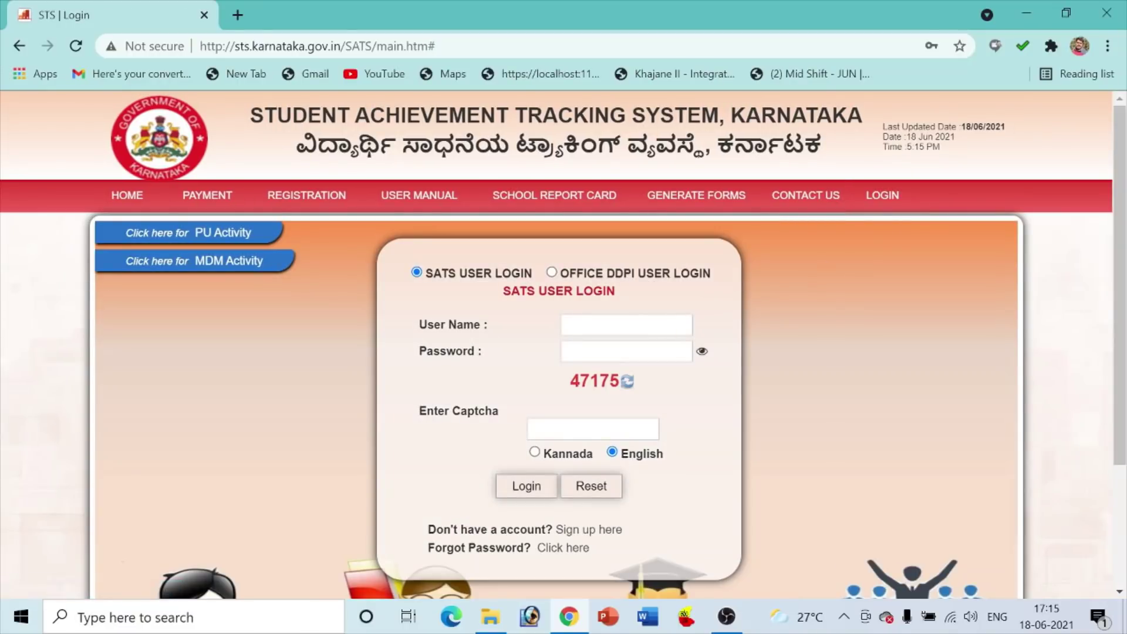
Log in as a SATS user with the saved user name and password, entering the displayed captcha code.
click(634, 324)
click(650, 360)
scroll(645, 364, down, 2)
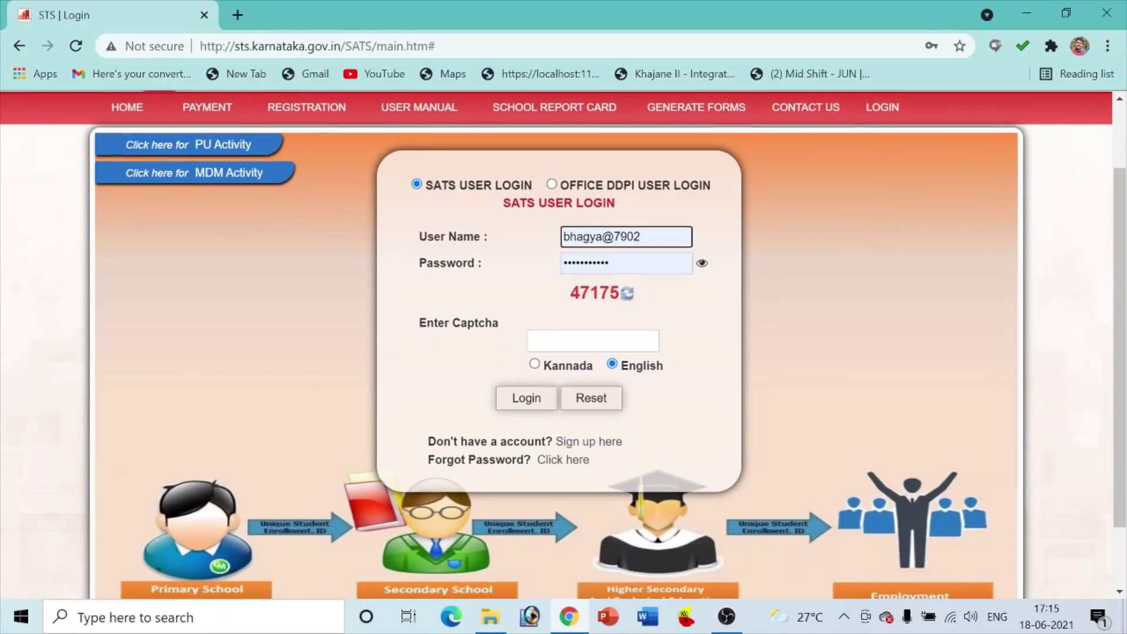
click(593, 340)
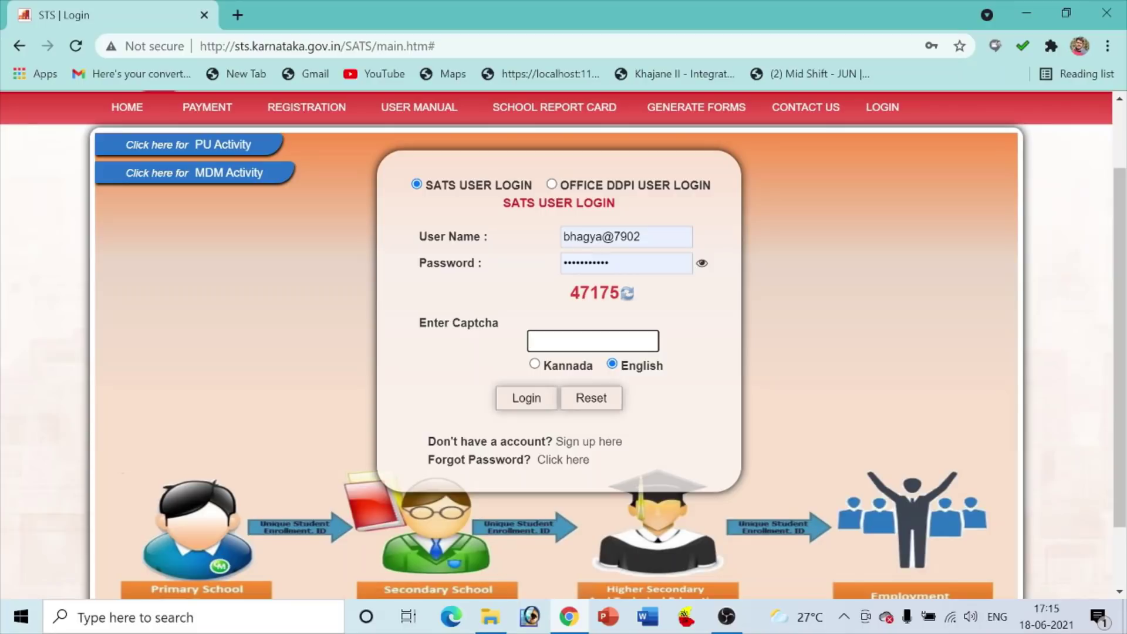
text(47175)
click(536, 399)
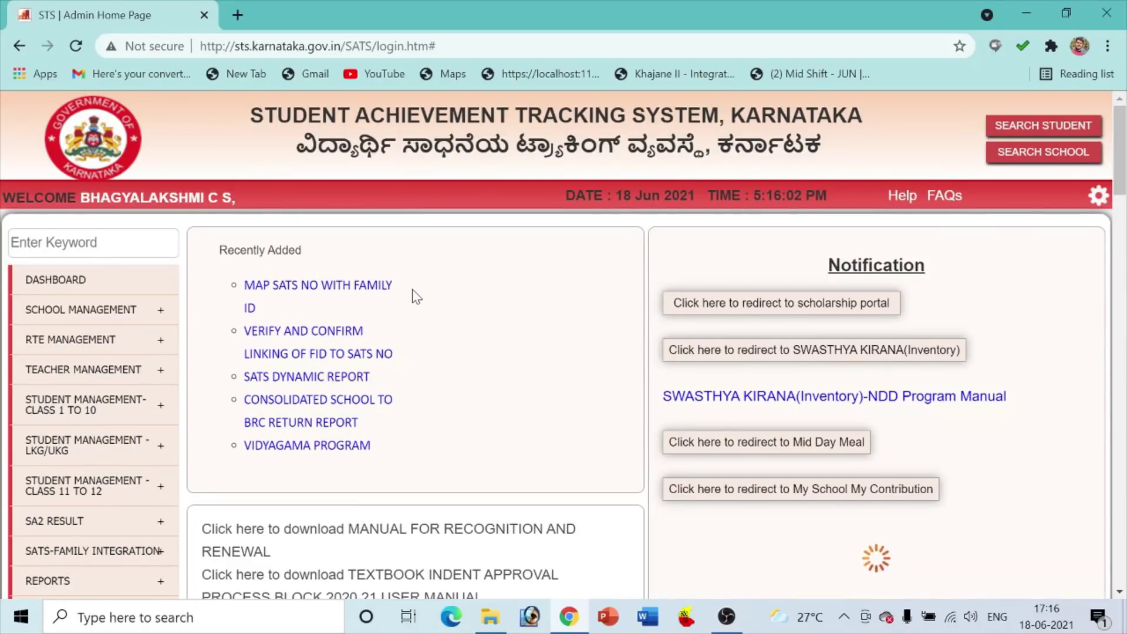
Open Admission Through Promotion from the admission details of student management for classes 1 to 10.
scroll(422, 291, down, 3)
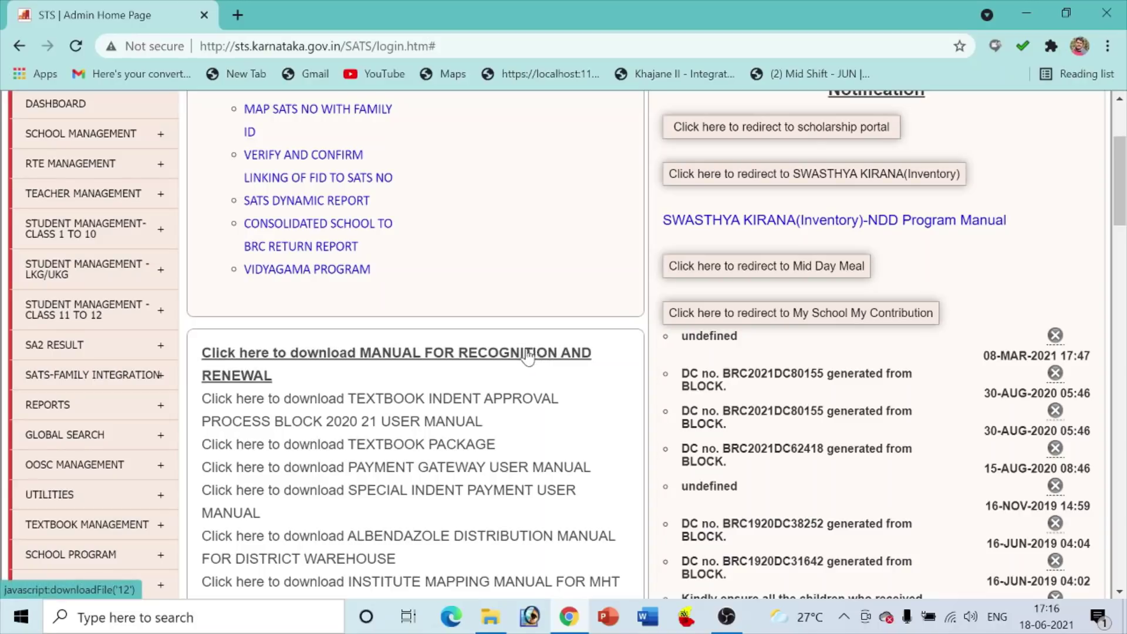
mouse_move(71, 237)
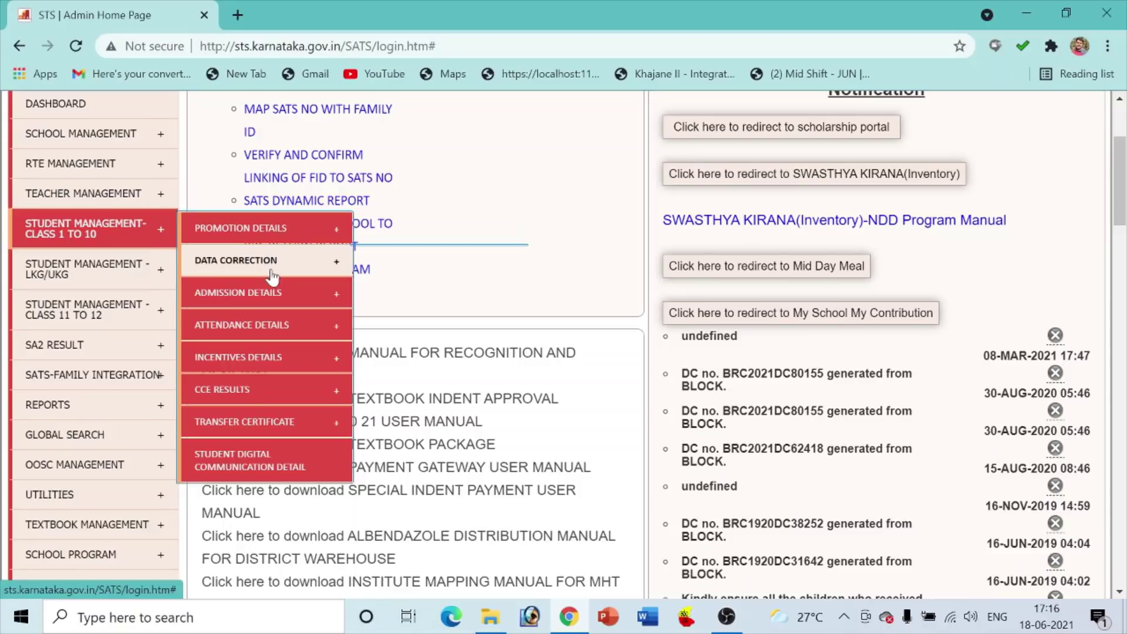
mouse_move(272, 296)
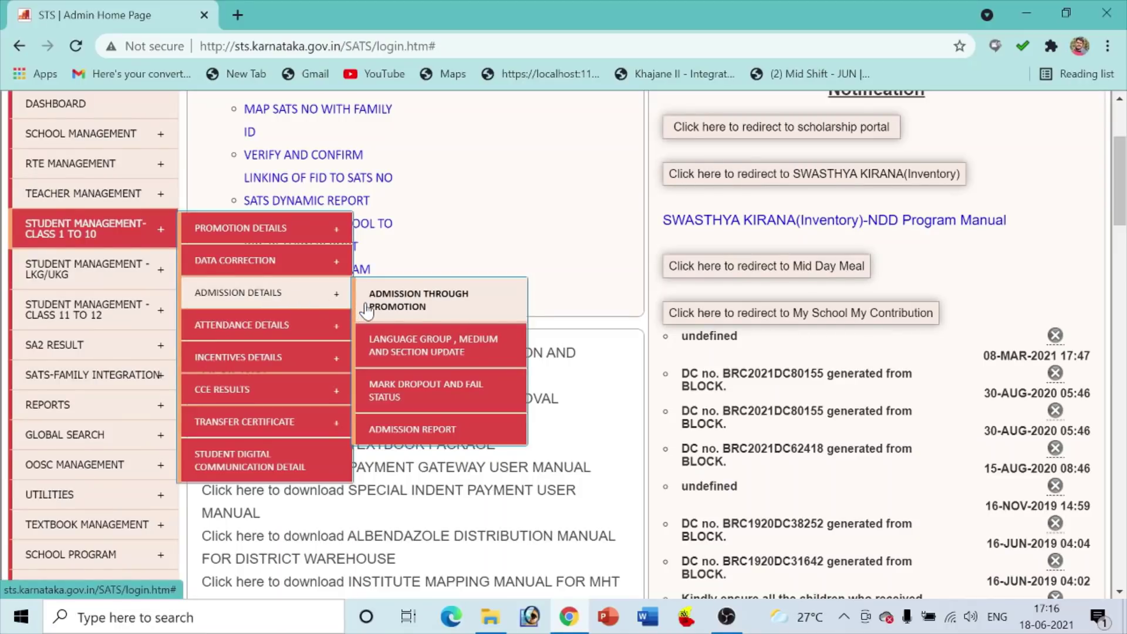
click(464, 308)
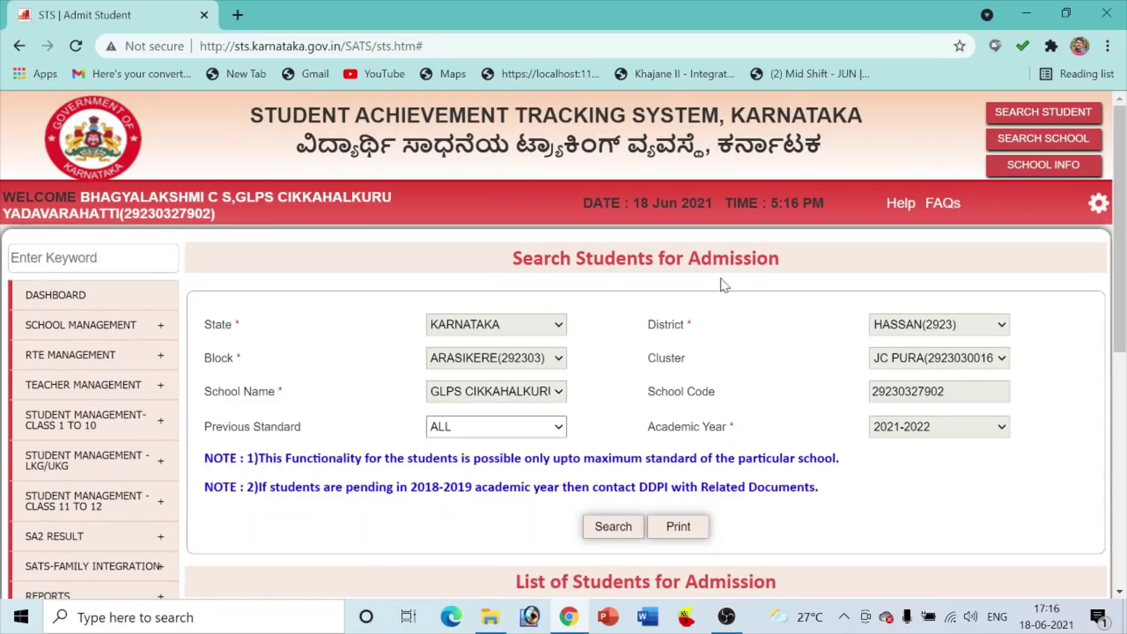
Search students for admission with previous standard 1, and start admitting the listed student.
scroll(728, 293, down, 3)
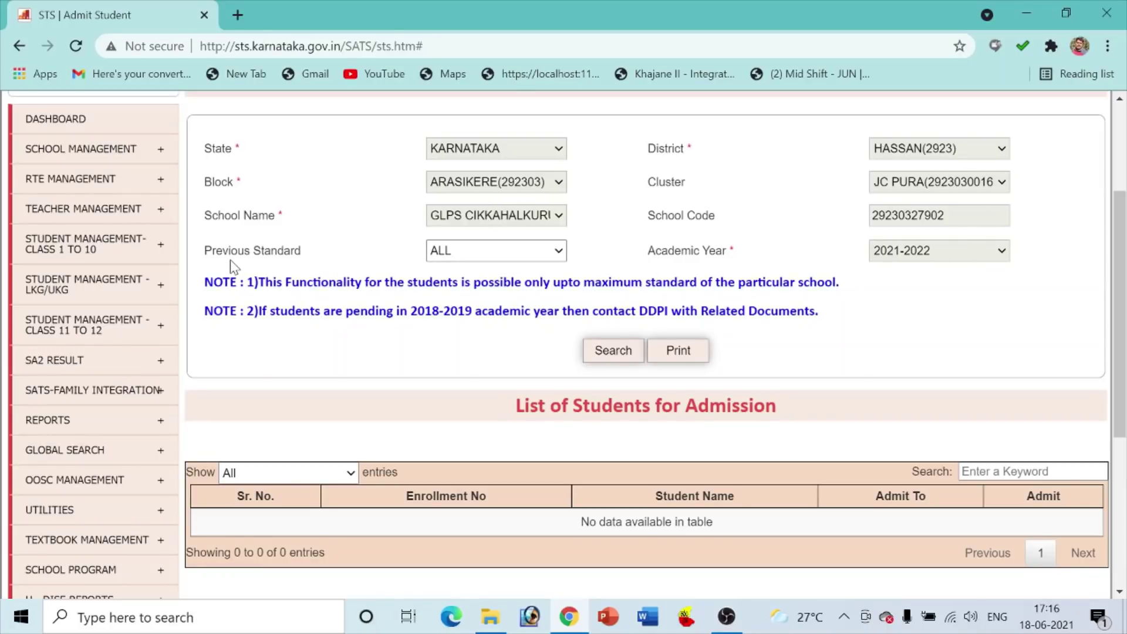
click(517, 251)
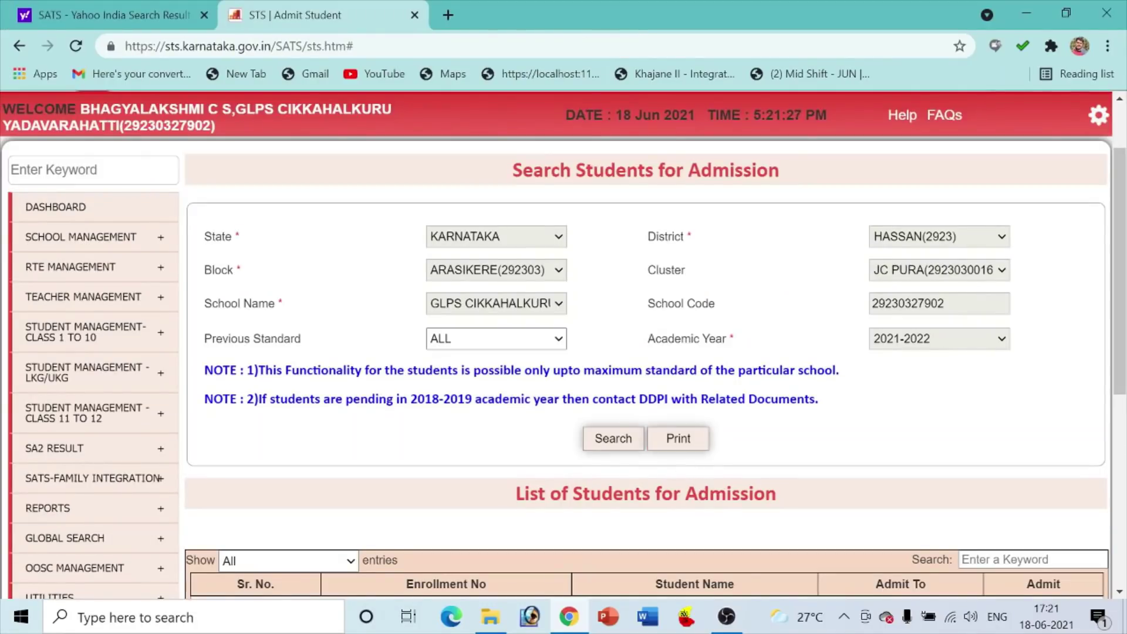
click(558, 340)
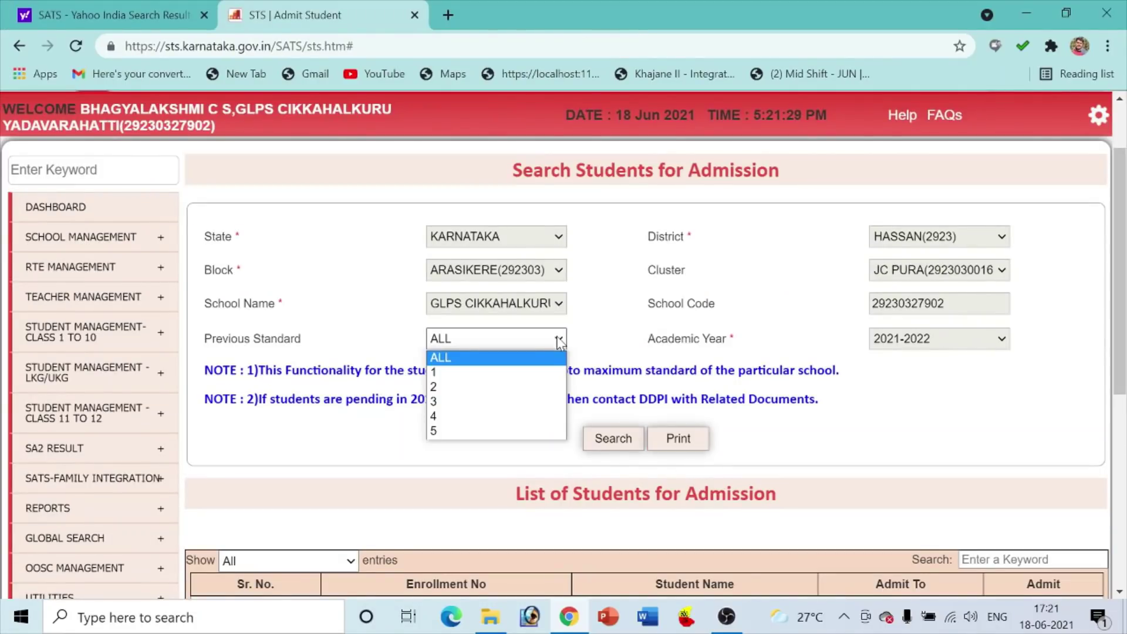
click(549, 371)
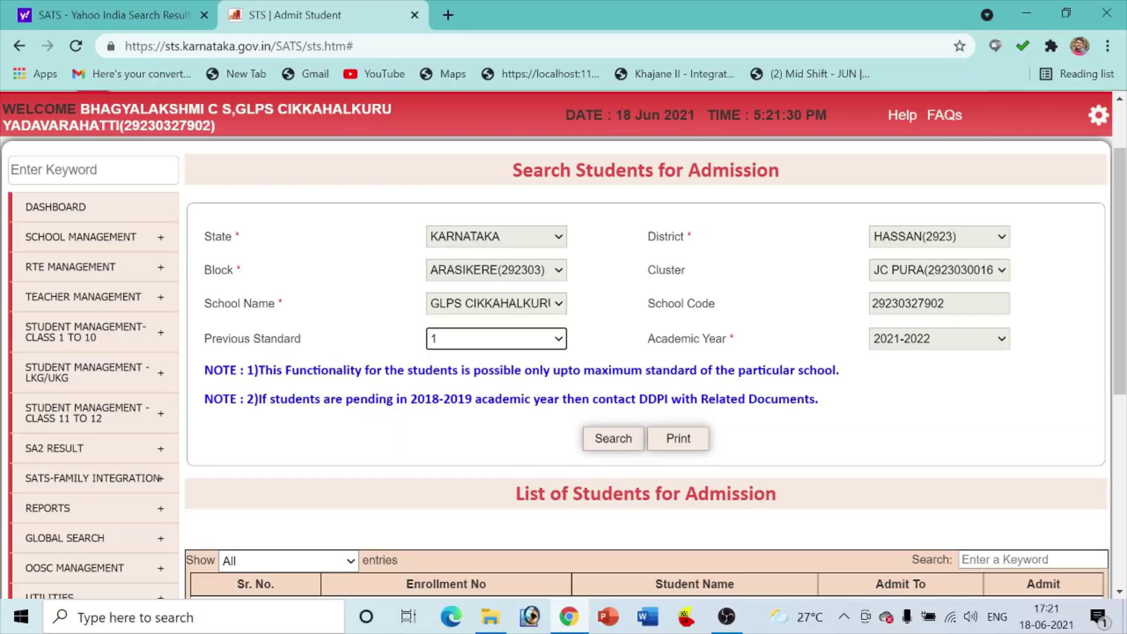
click(614, 439)
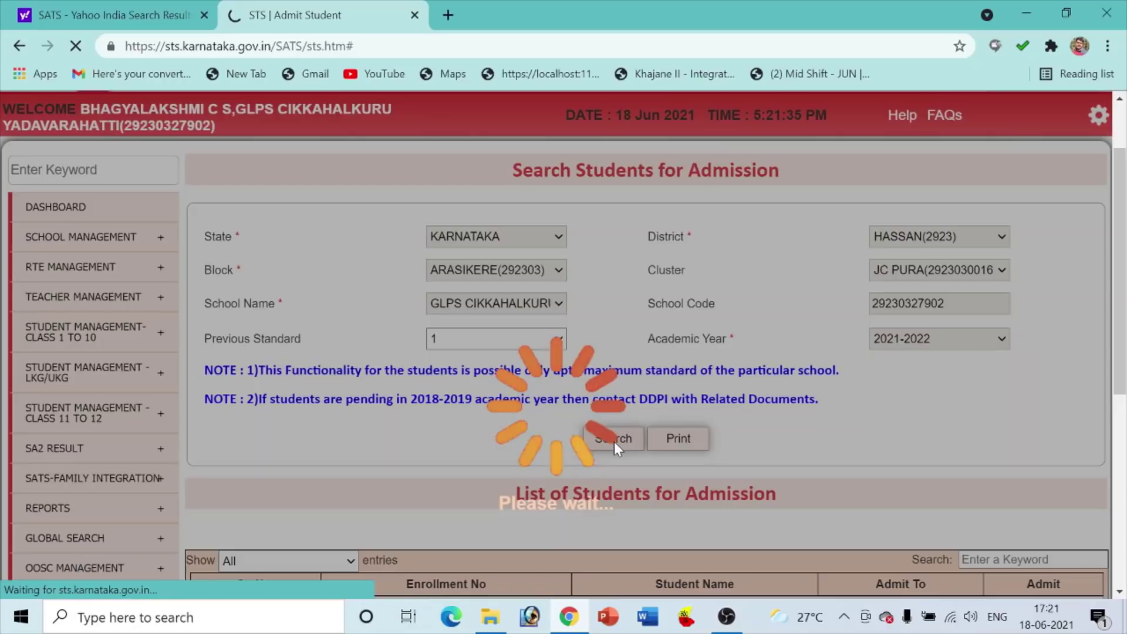
scroll(613, 441, down, 3)
scroll(614, 442, down, 2)
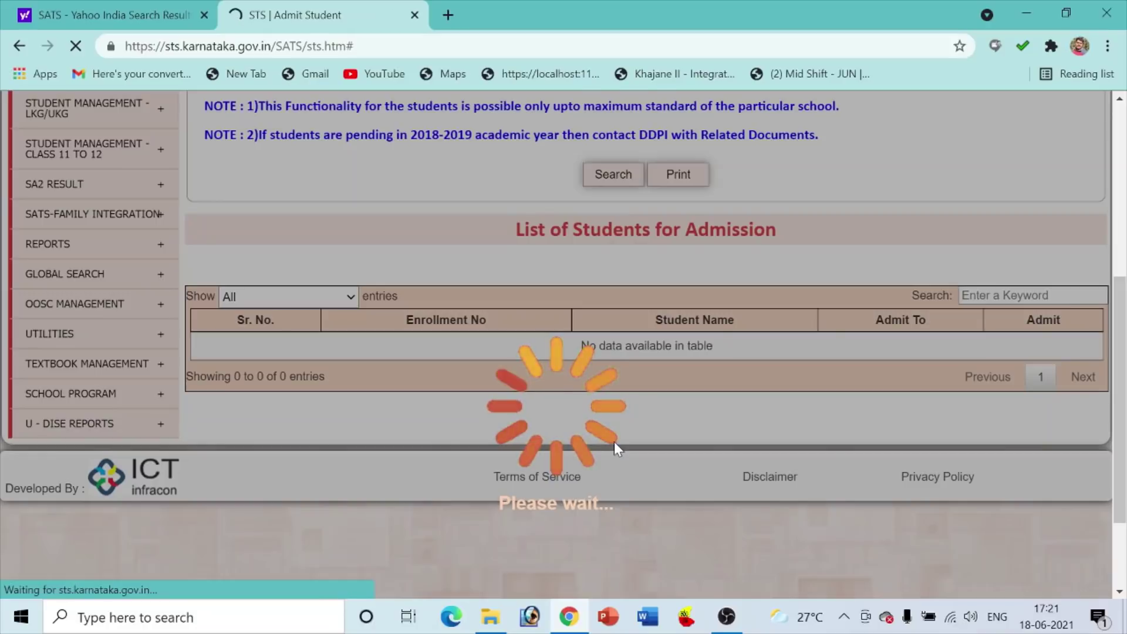
scroll(614, 441, down, 6)
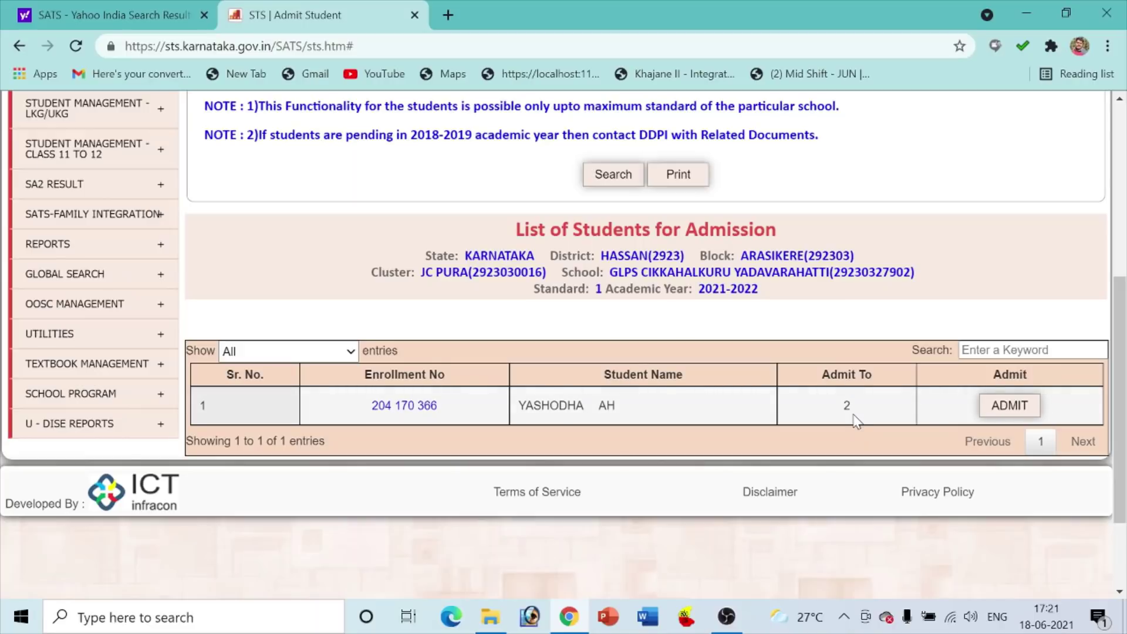
scroll(857, 421, up, 1)
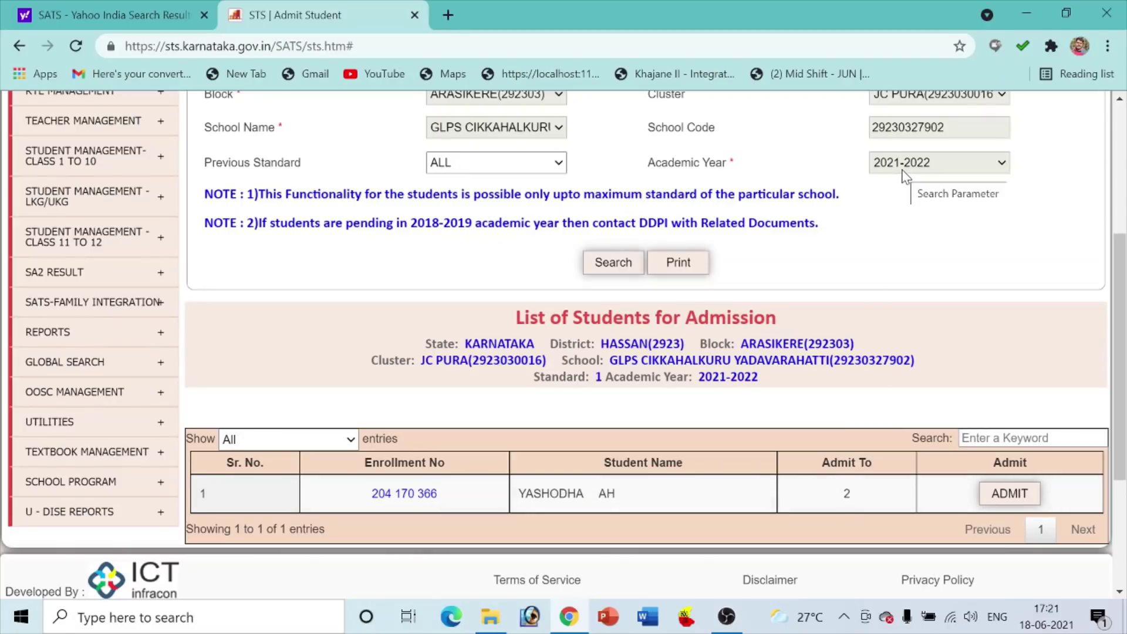
click(1016, 498)
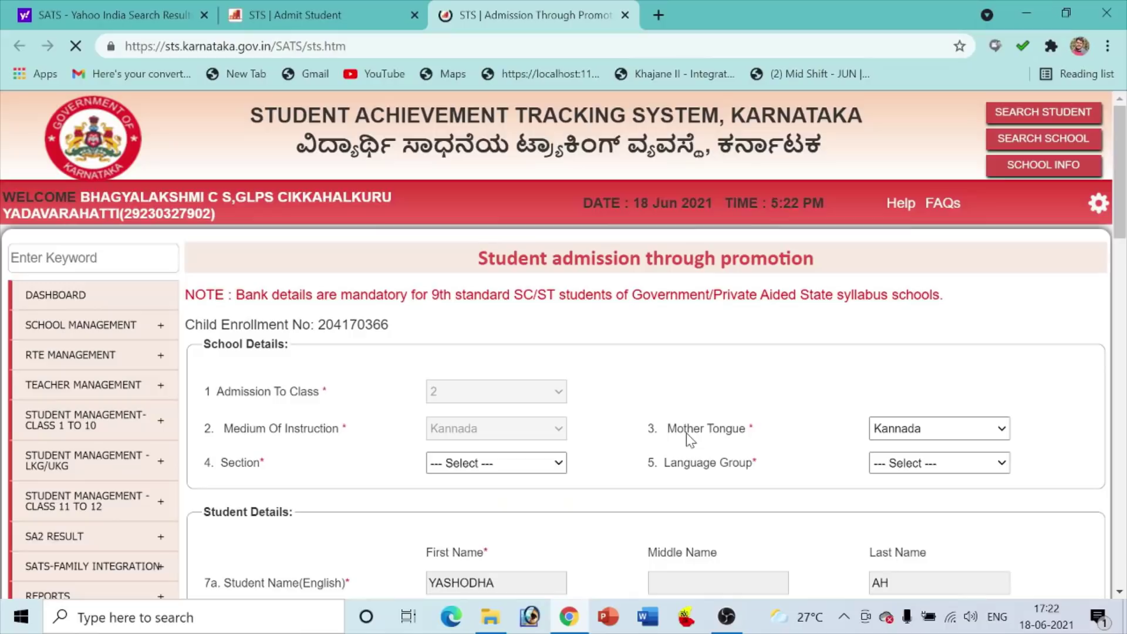
In the school details of the promotion form, set the section to A and the language group to KM_Kan_Eng.
scroll(686, 432, down, 3)
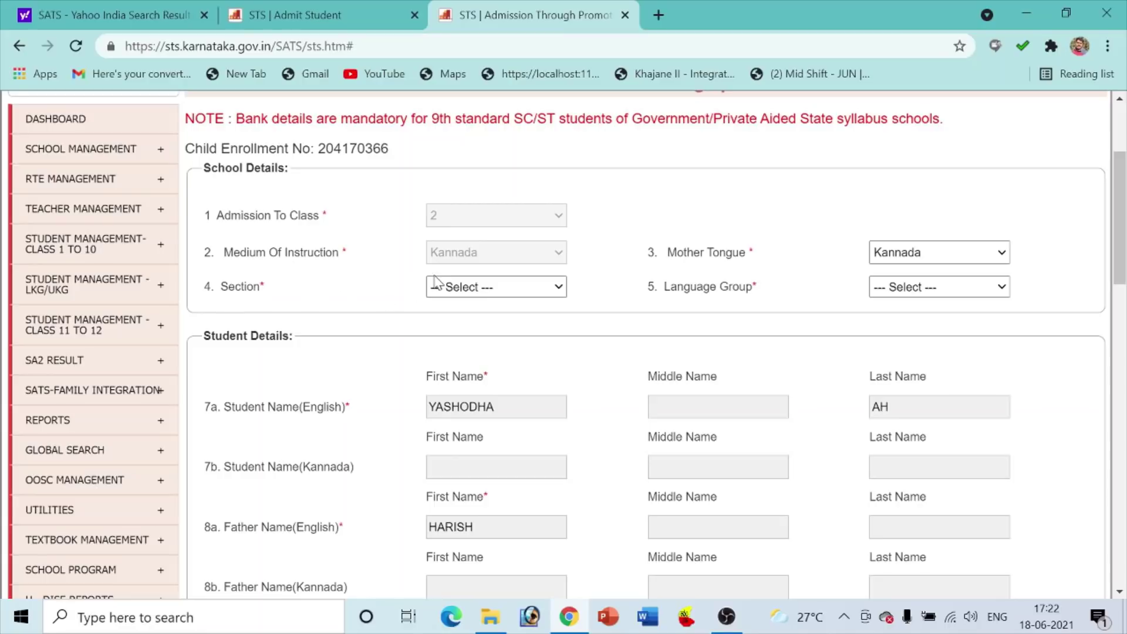
scroll(588, 428, up, 1)
scroll(588, 429, down, 1)
scroll(559, 402, up, 1)
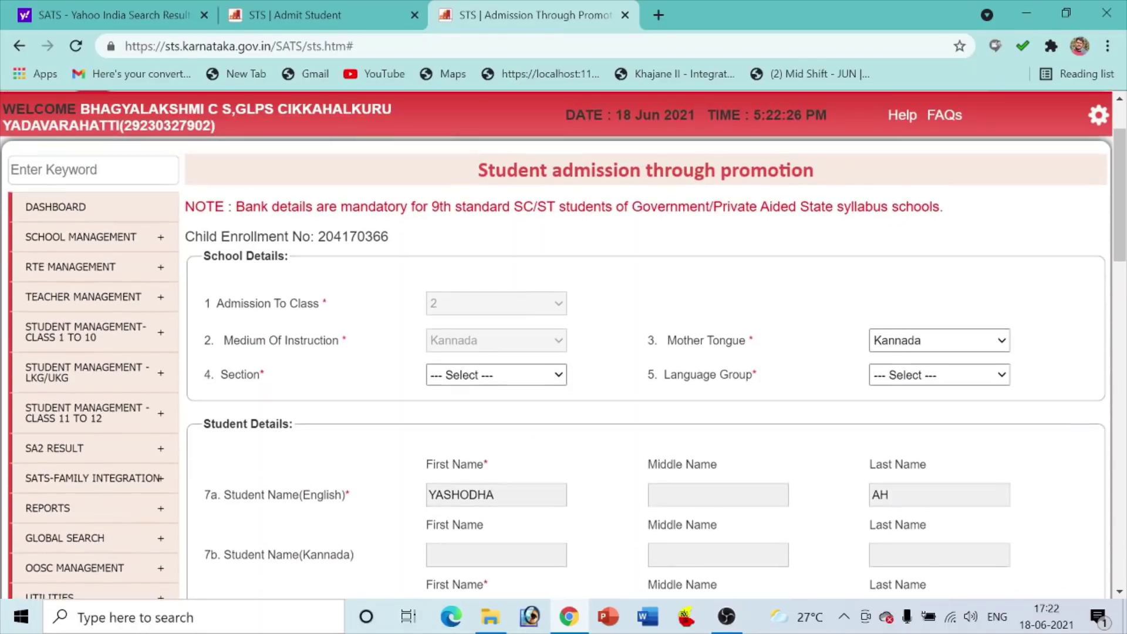
scroll(557, 402, down, 1)
click(512, 295)
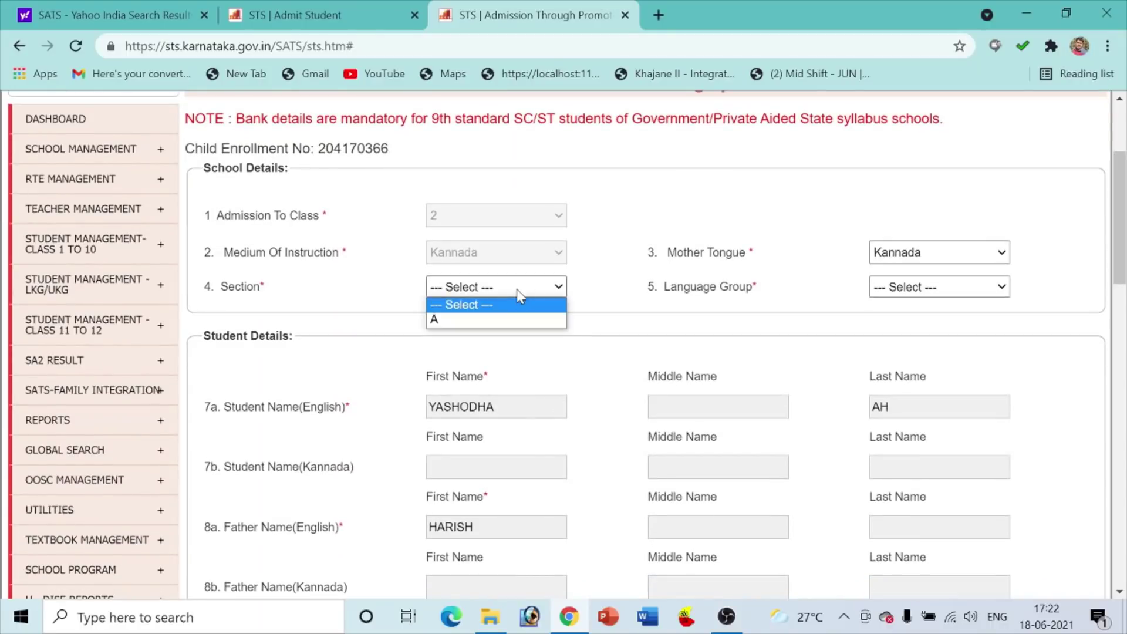
click(513, 320)
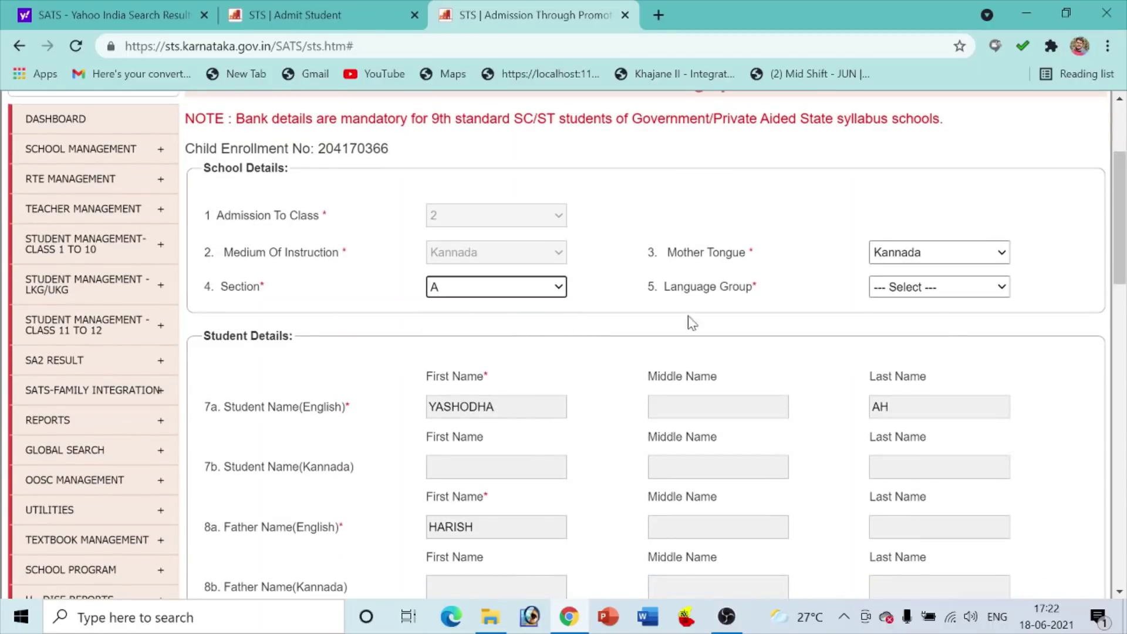
click(933, 289)
click(932, 319)
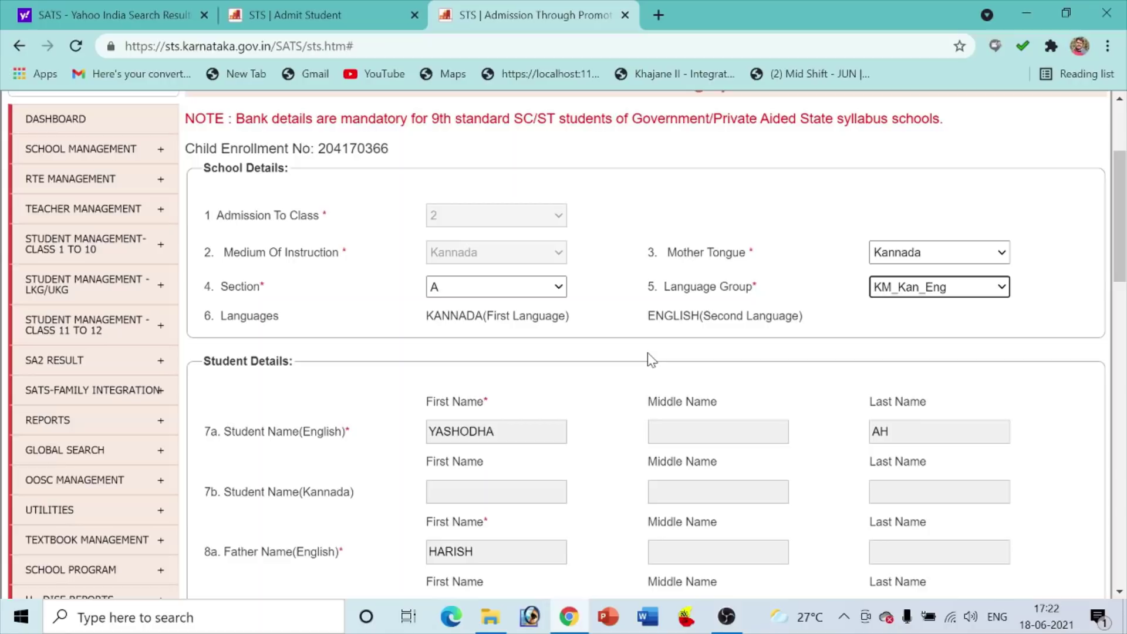
Review the prefilled student, caste, bank and contact details, and submit the admission form.
scroll(649, 360, up, 2)
scroll(649, 370, down, 2)
scroll(903, 312, down, 1)
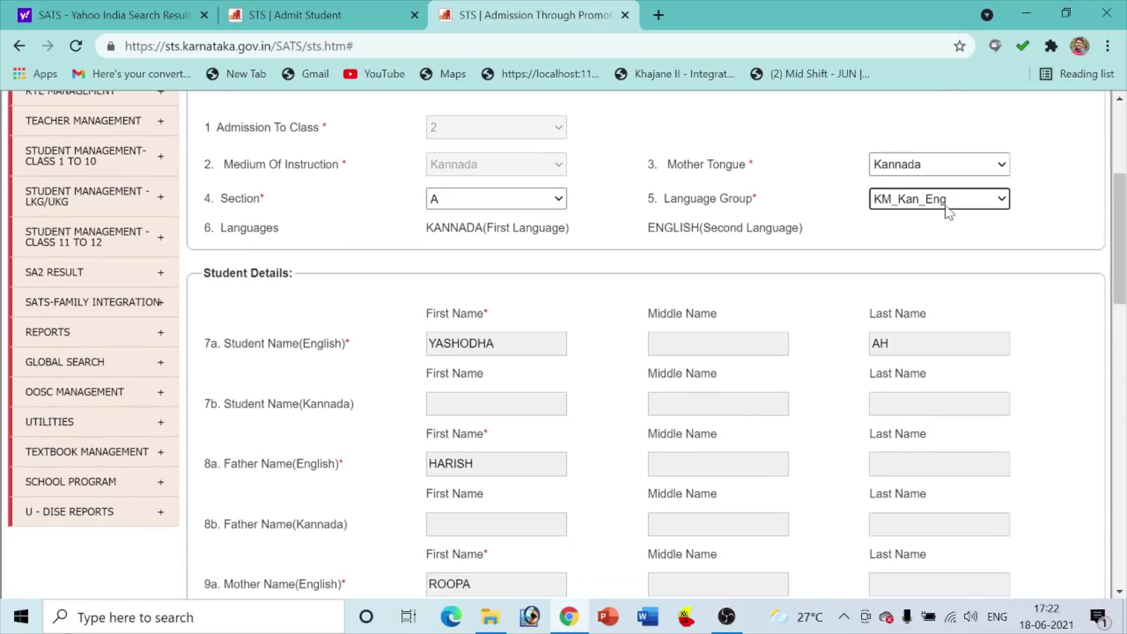
scroll(452, 258, down, 6)
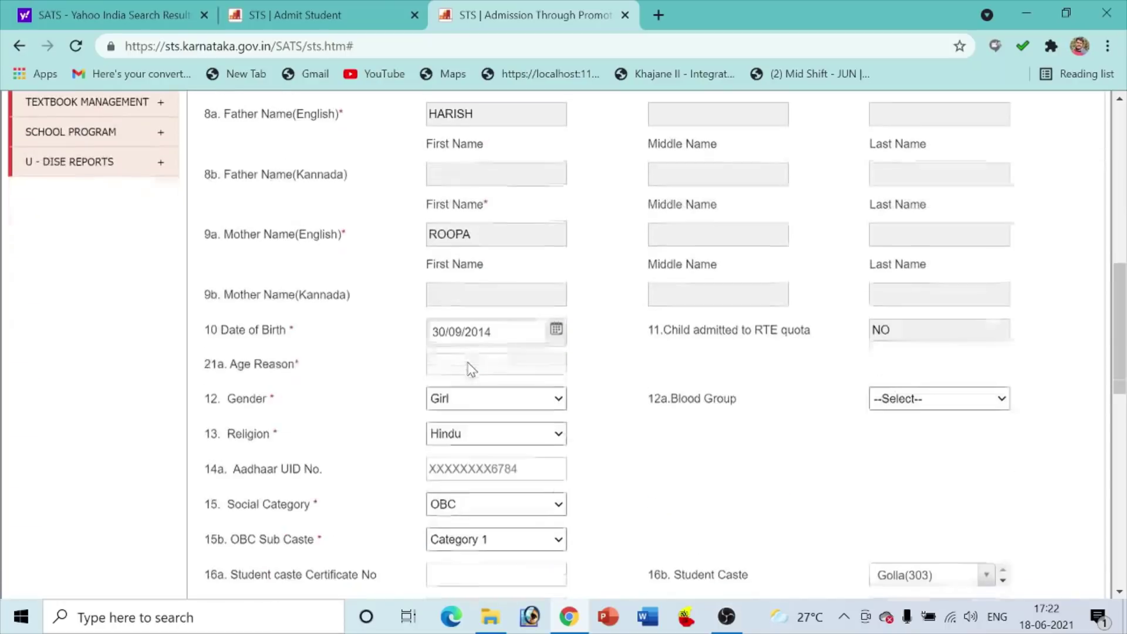
scroll(618, 404, down, 3)
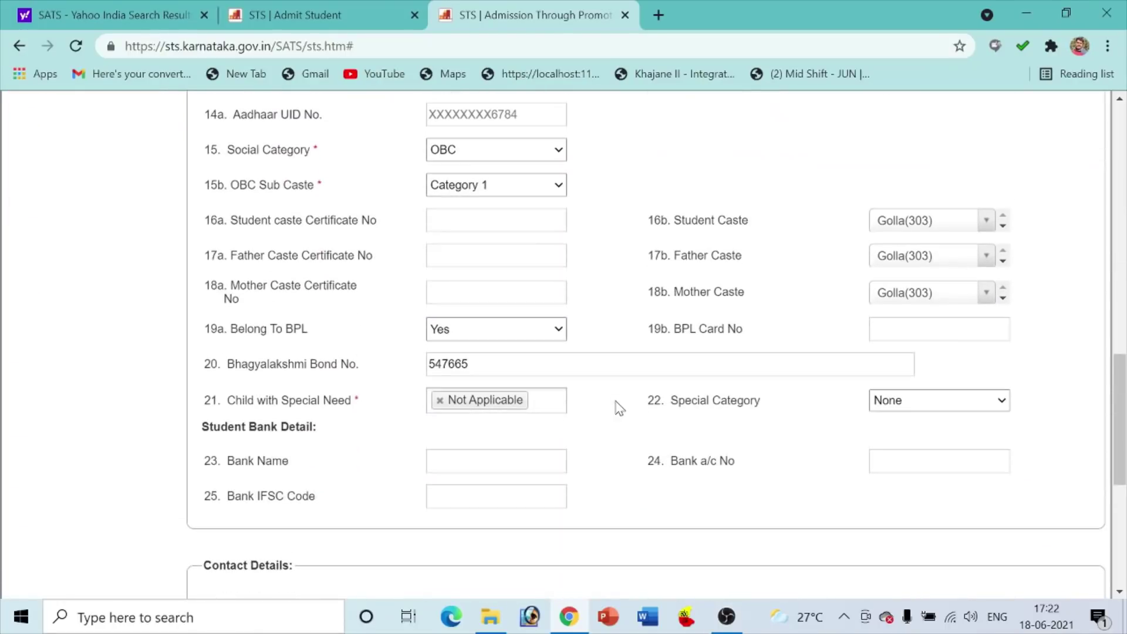
scroll(540, 390, up, 8)
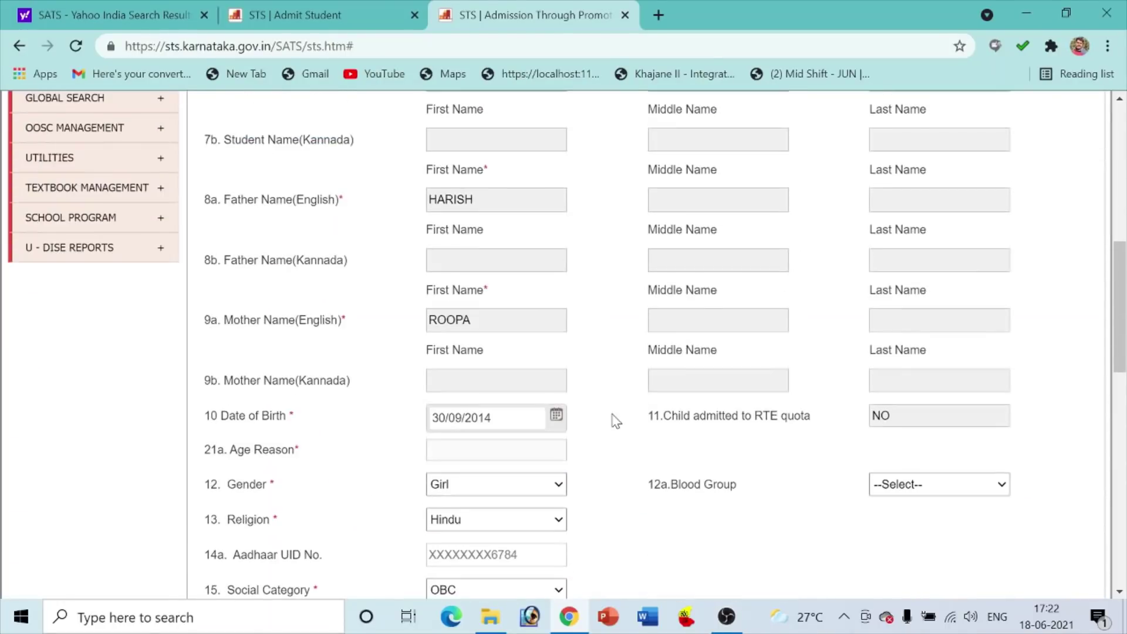
click(511, 418)
scroll(520, 420, up, 3)
scroll(594, 444, down, 3)
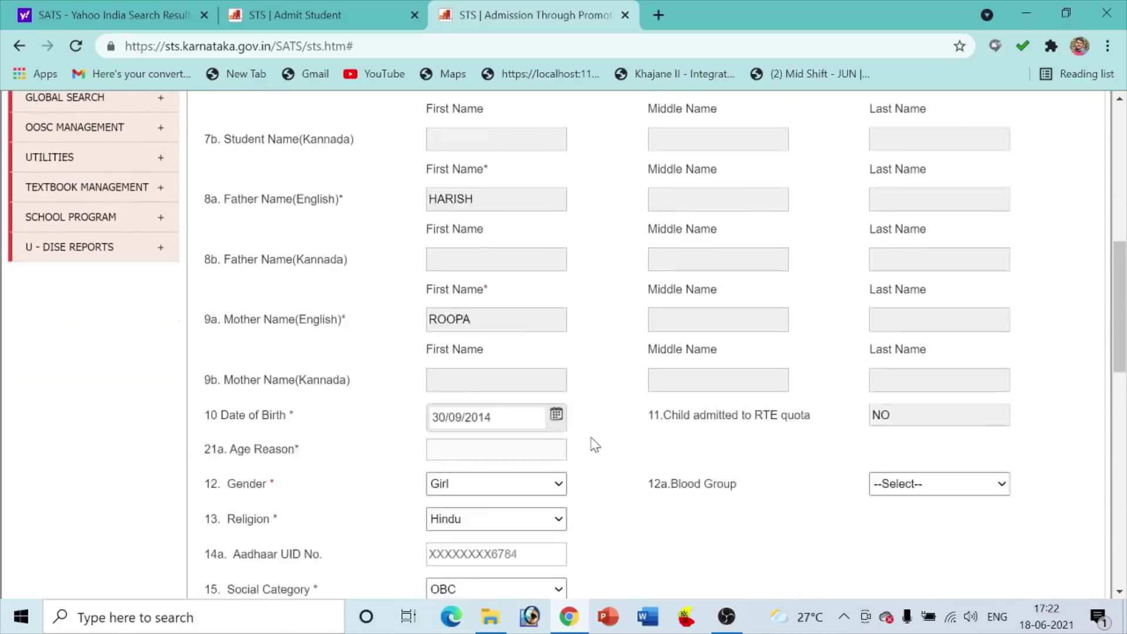
scroll(594, 445, down, 6)
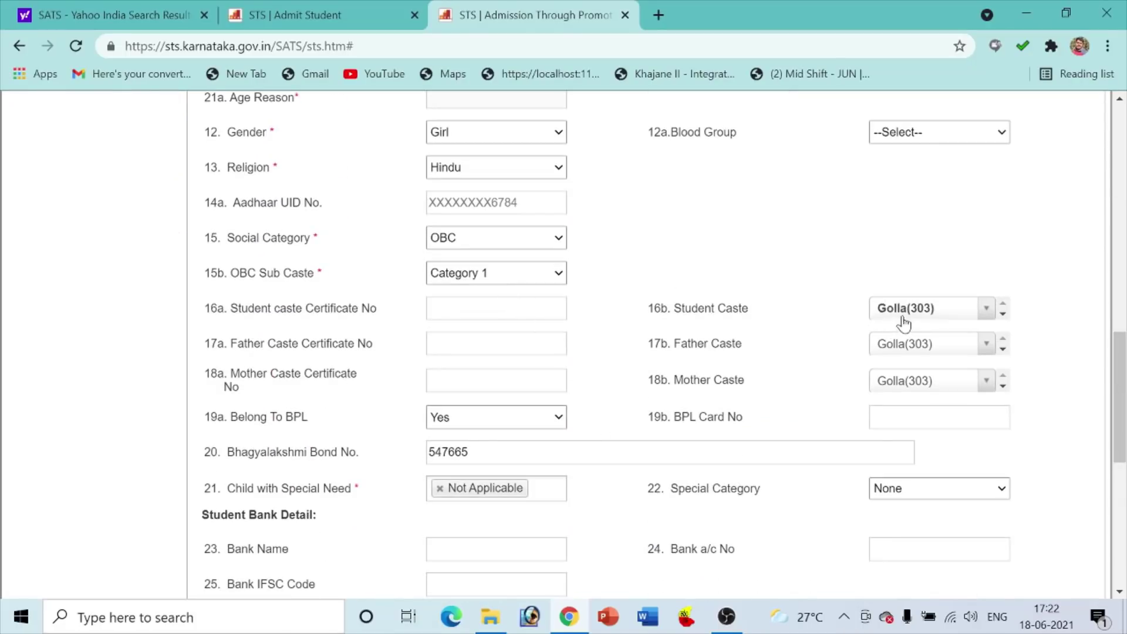
scroll(558, 388, down, 2)
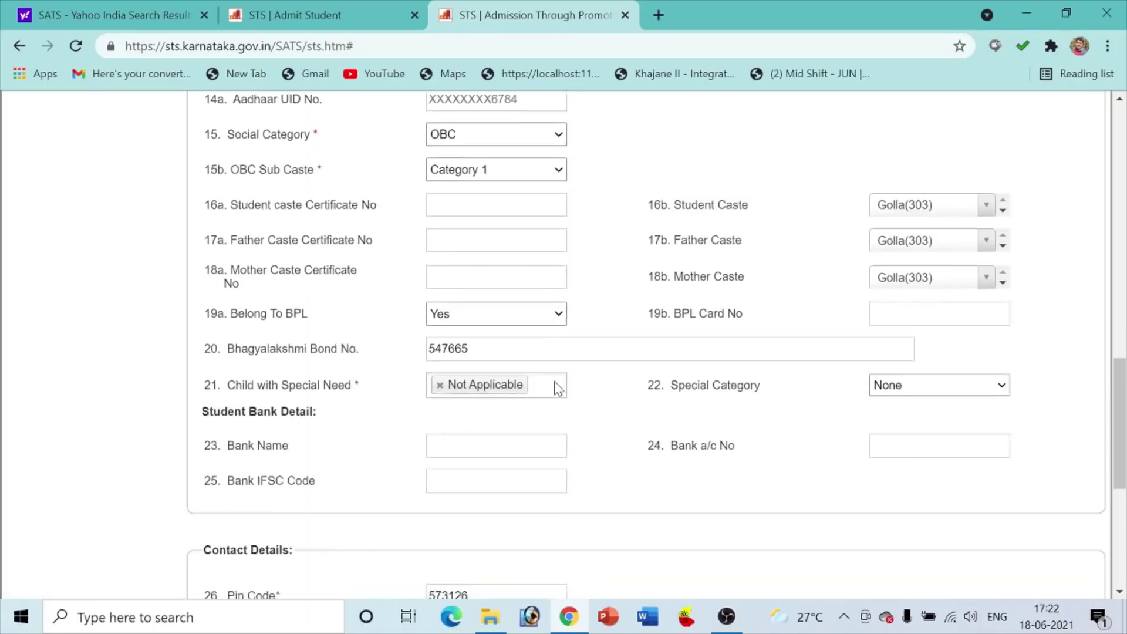
scroll(540, 369, down, 6)
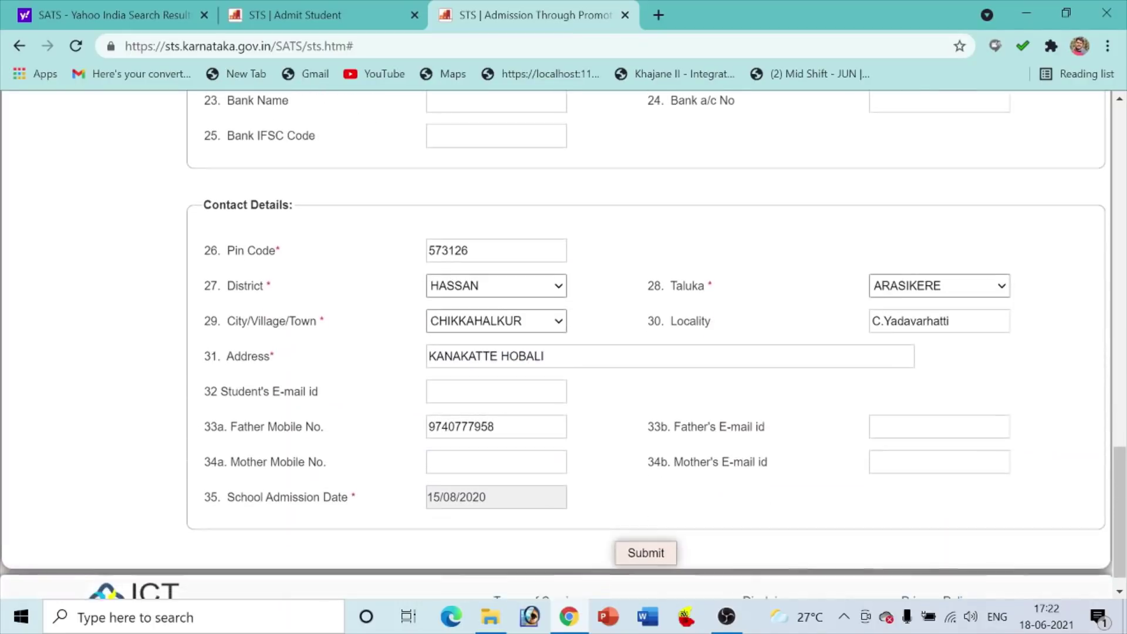
scroll(510, 419, down, 1)
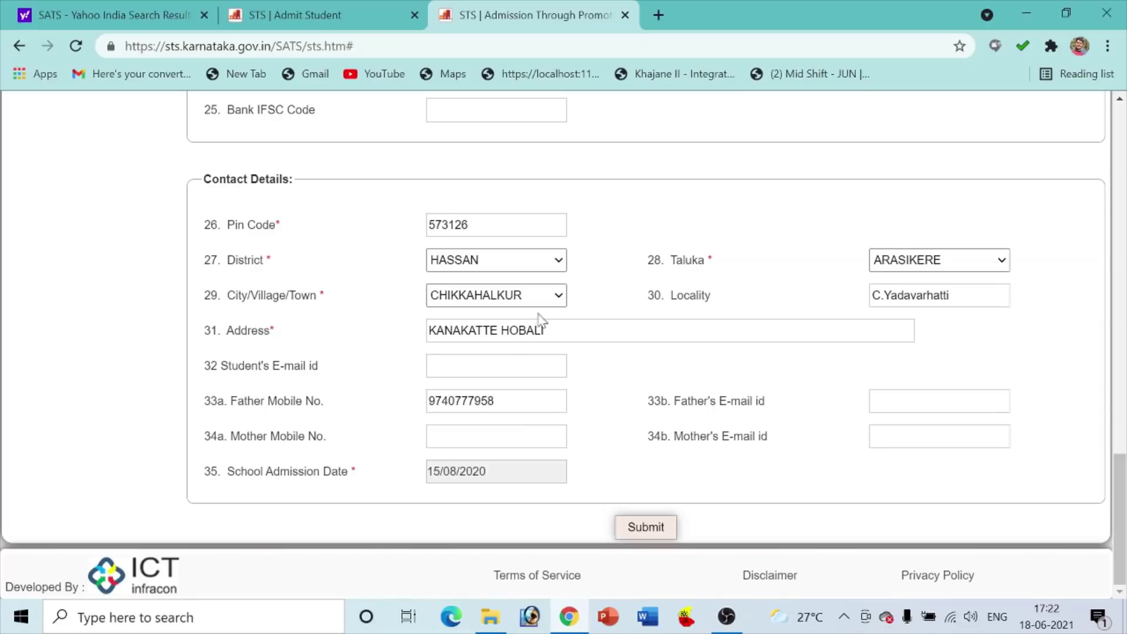
click(653, 528)
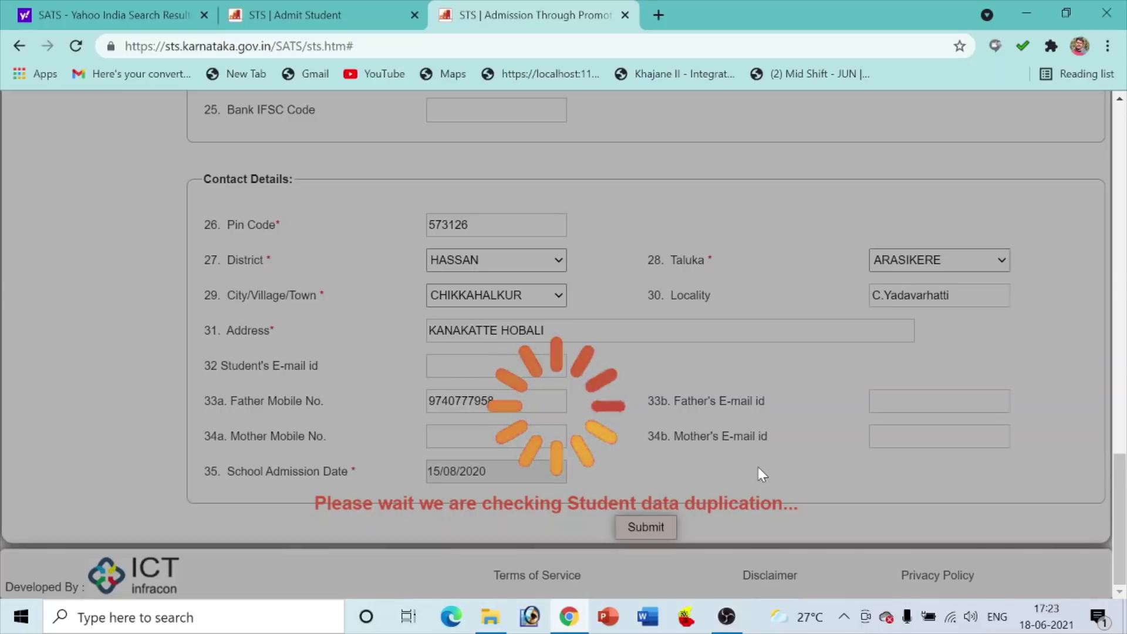
Confirm the submission of the student's class 2 admission form and check the enrollment message.
scroll(758, 467, up, 5)
scroll(758, 467, up, 3)
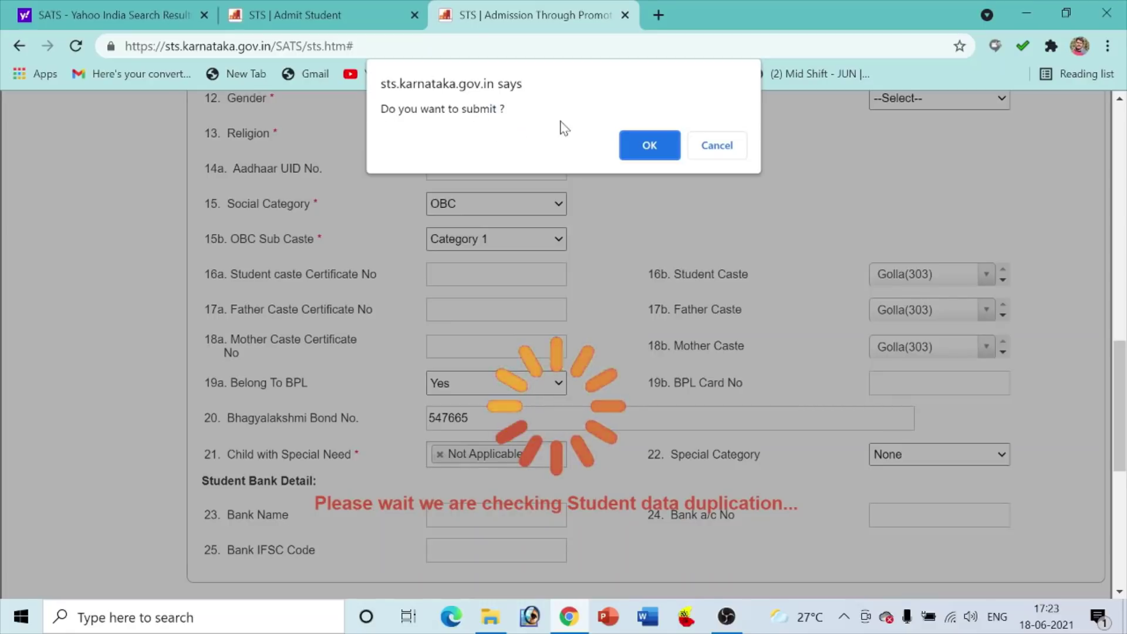
click(646, 148)
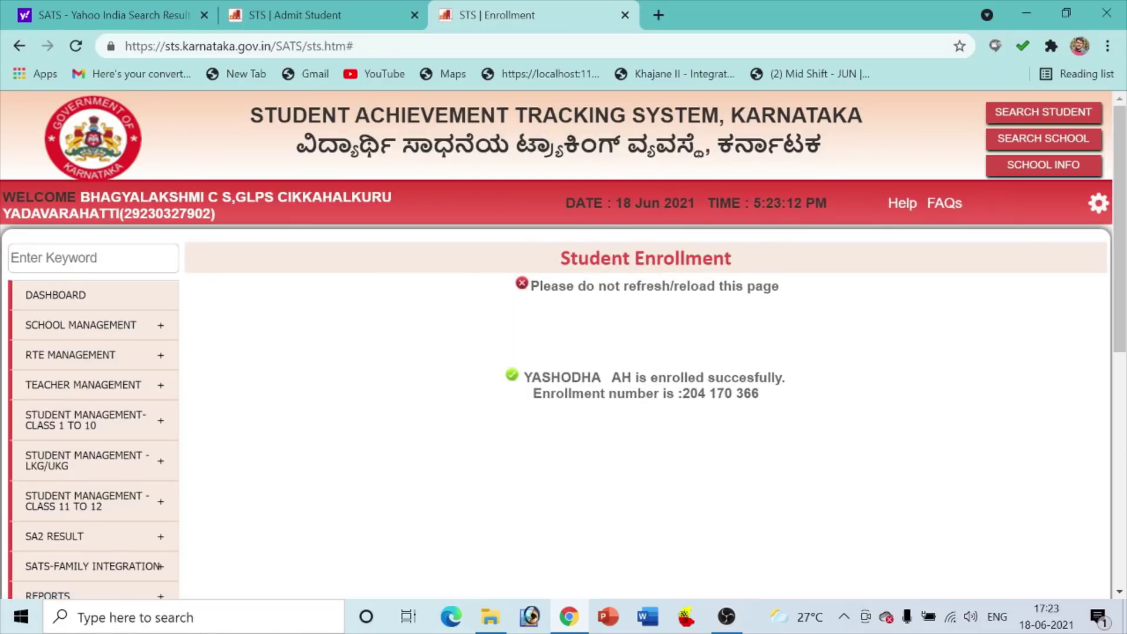
drag(550, 377, 782, 403)
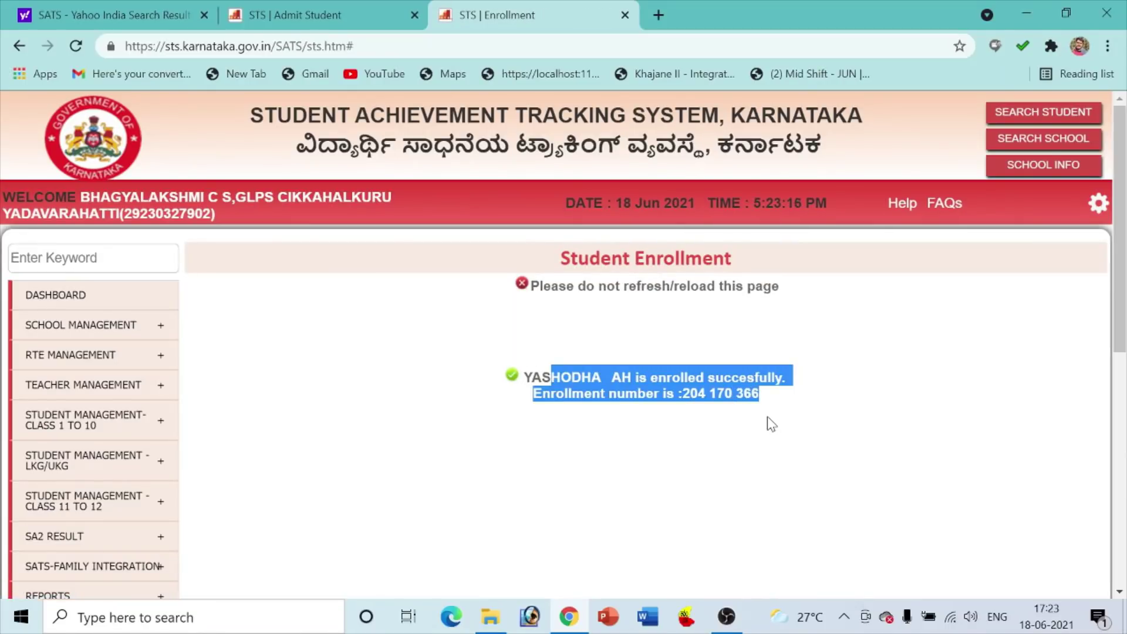
click(766, 433)
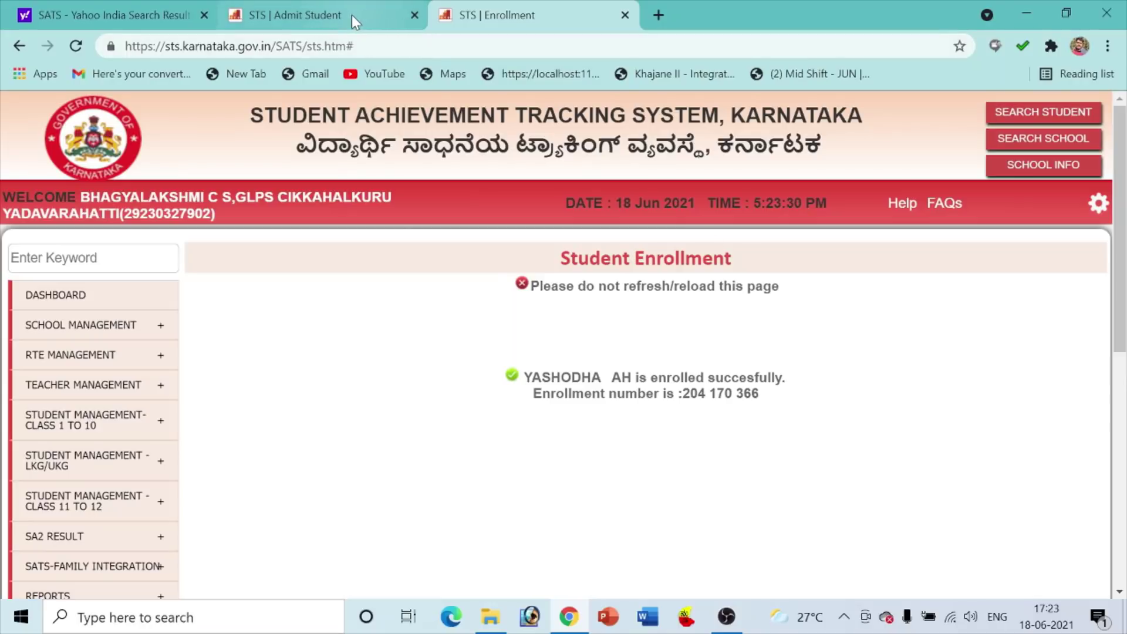
Return to the admission search, list the students with previous standard 2, and close the finished enrollment page.
click(333, 14)
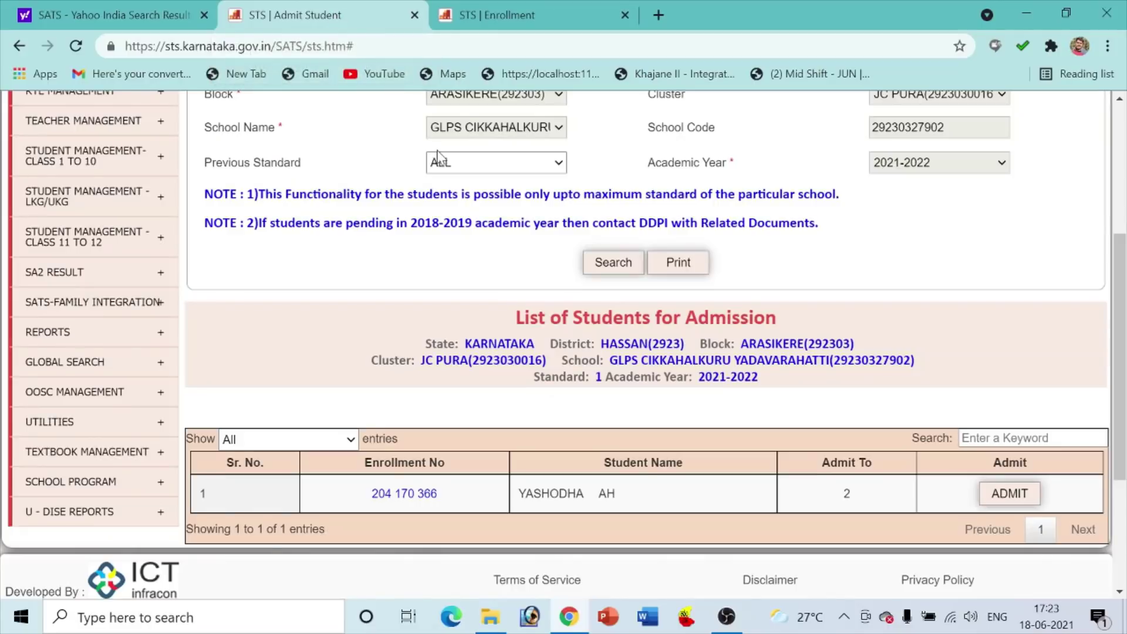
click(558, 161)
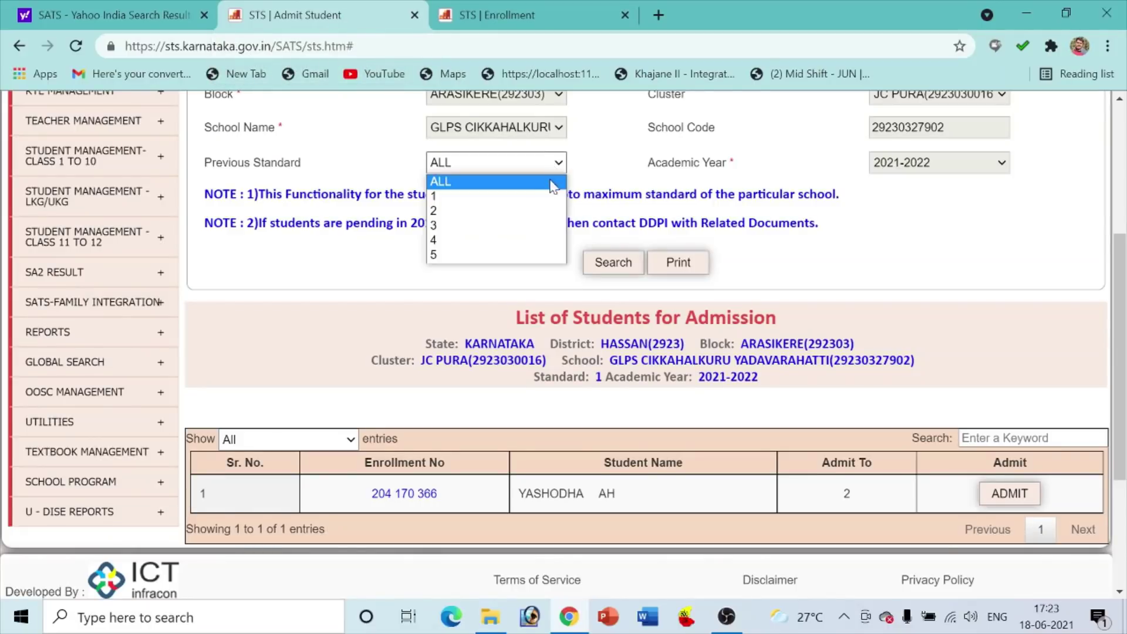
click(545, 212)
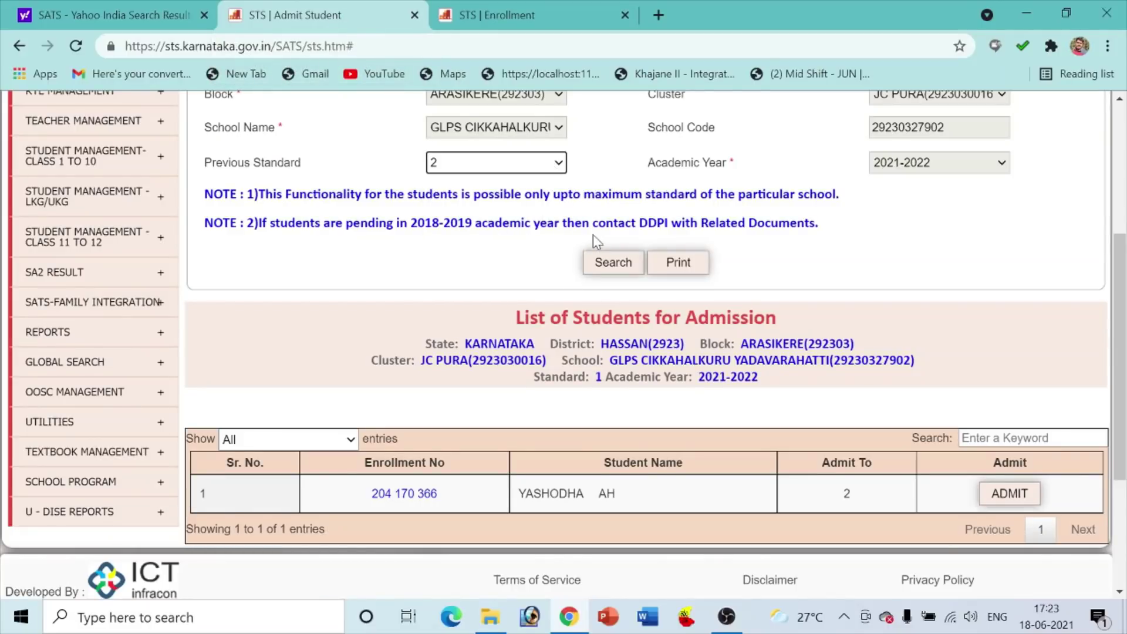
click(599, 259)
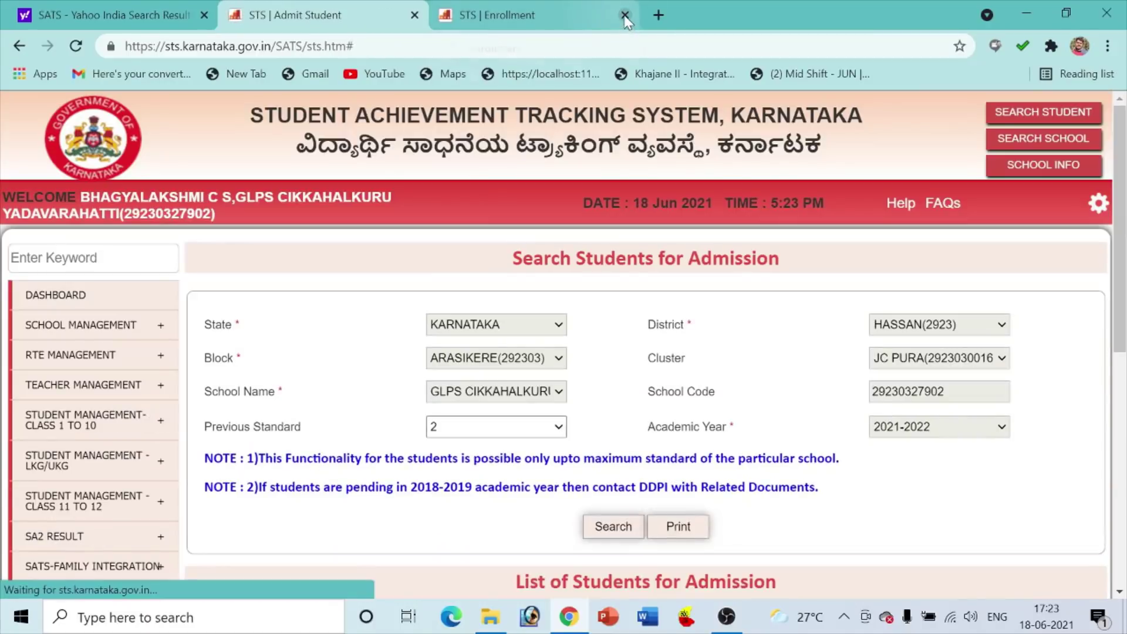
click(625, 16)
scroll(647, 328, down, 3)
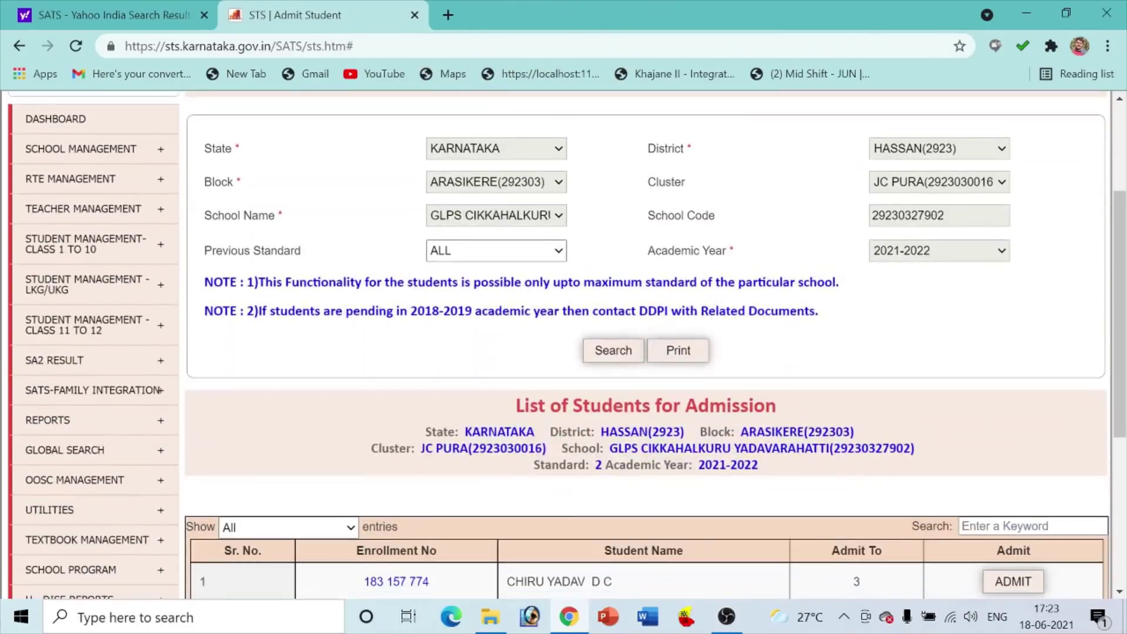
scroll(614, 350, down, 5)
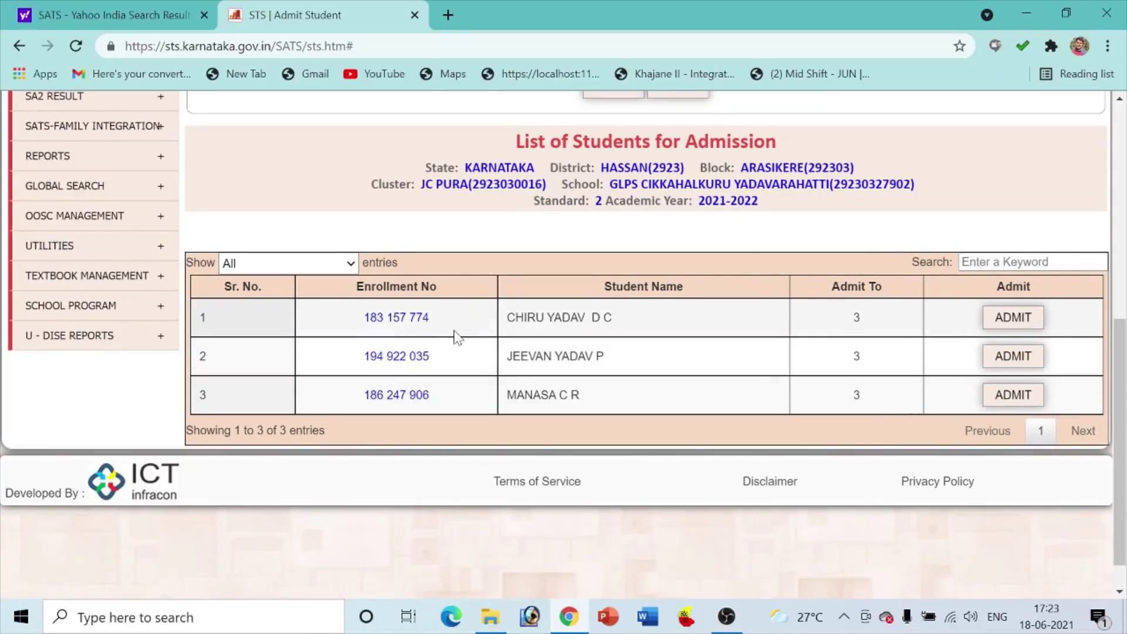
Start admitting the first listed student to class 3, with section A and language group KM_Kan_Eng.
click(999, 324)
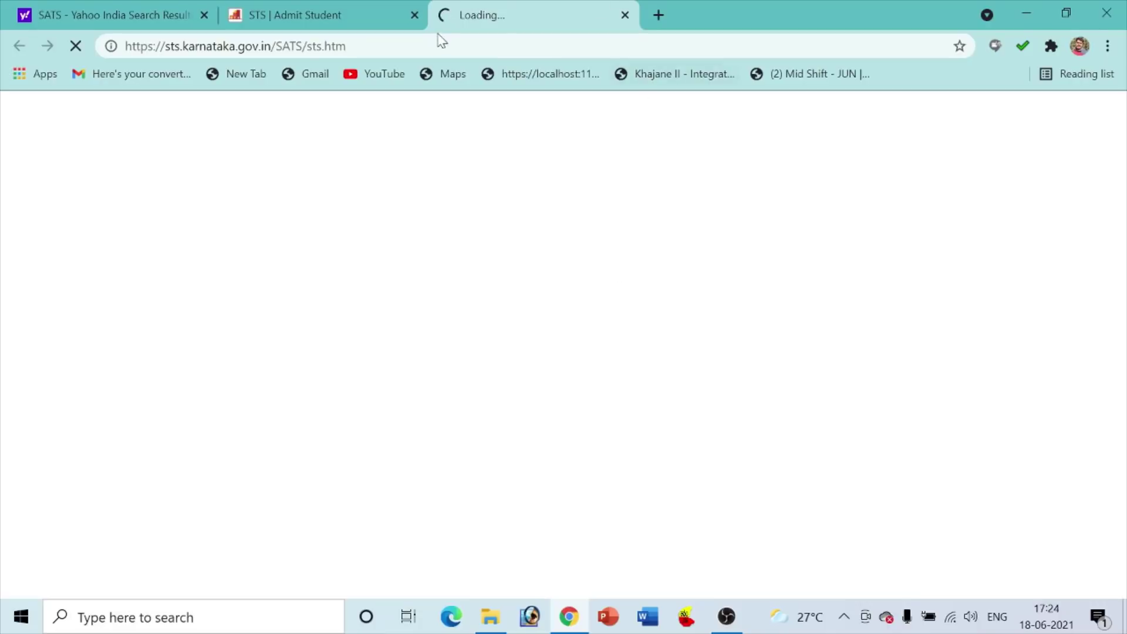
scroll(669, 367, down, 1)
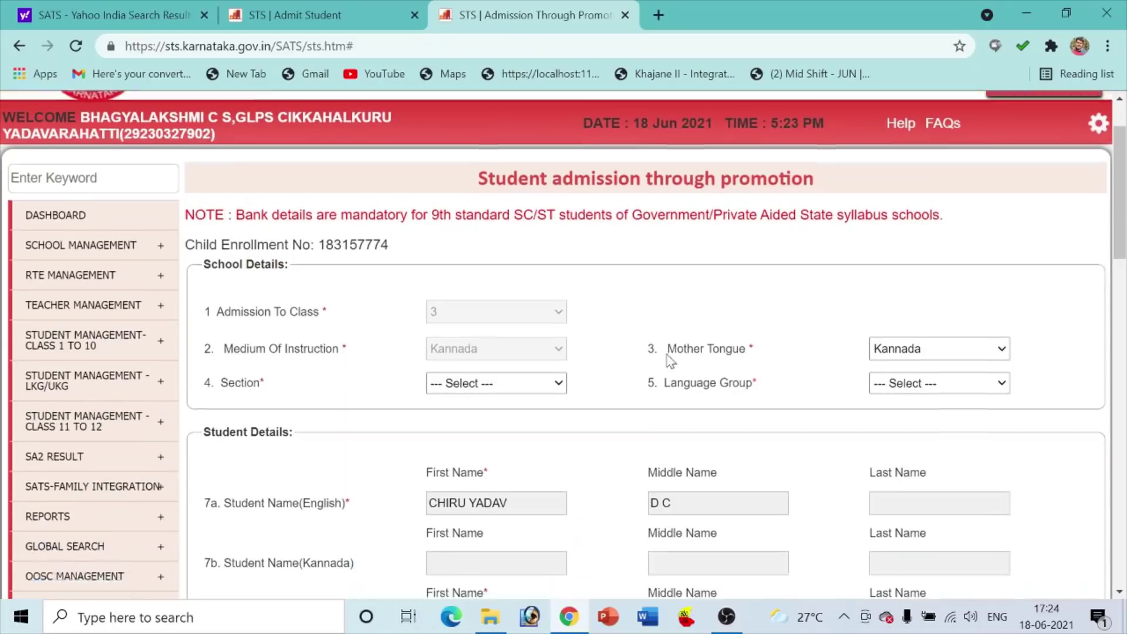
scroll(688, 408, down, 1)
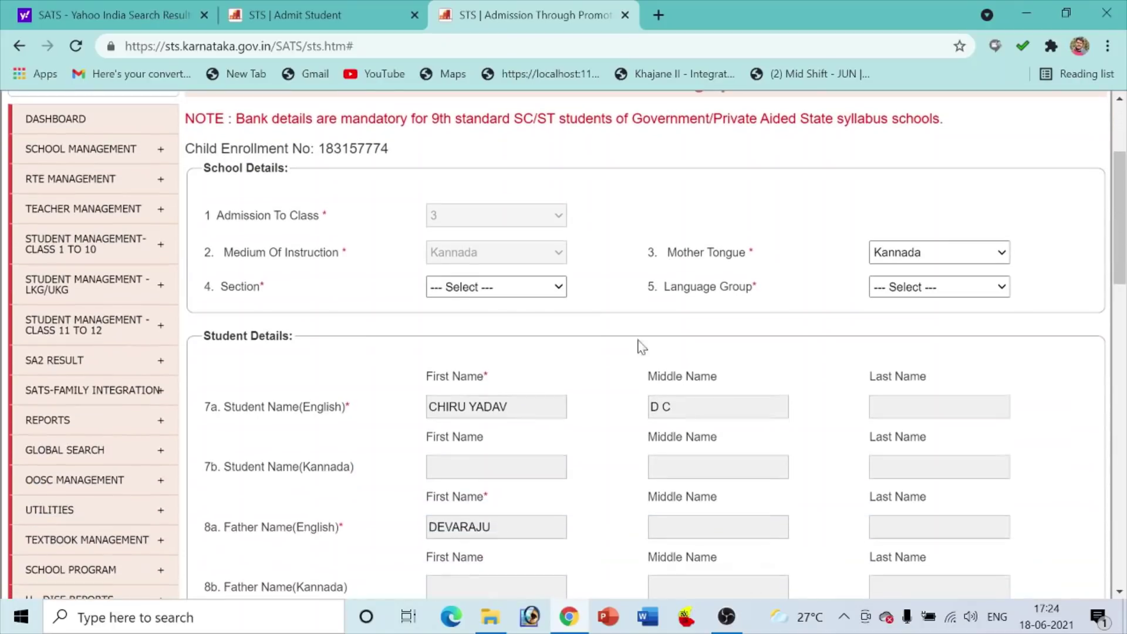
click(549, 288)
click(535, 322)
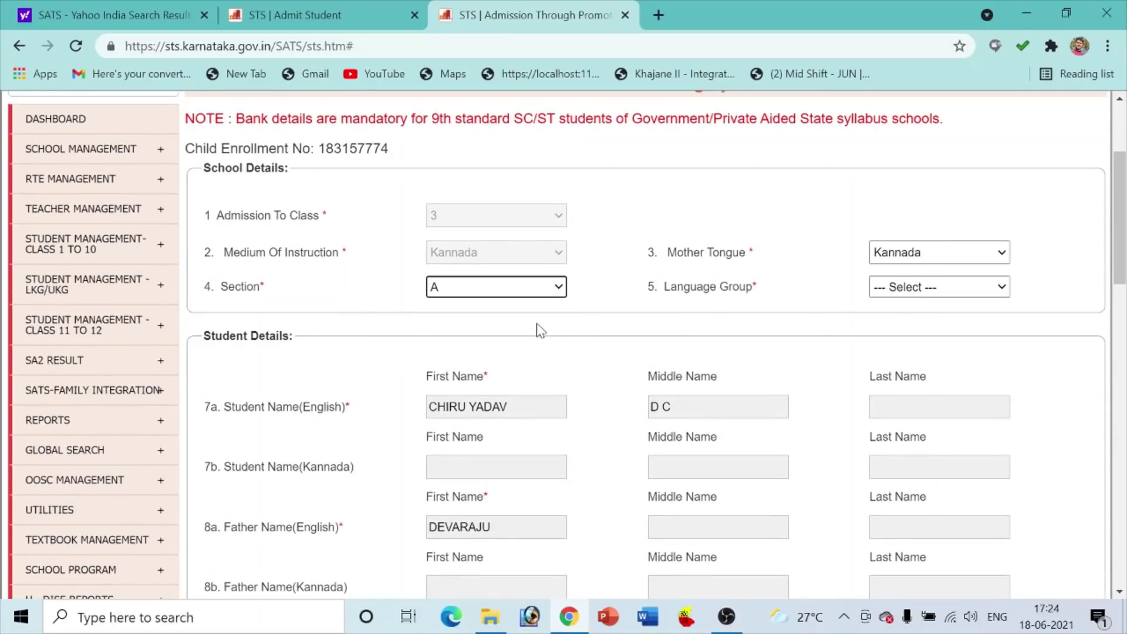
click(898, 289)
click(907, 320)
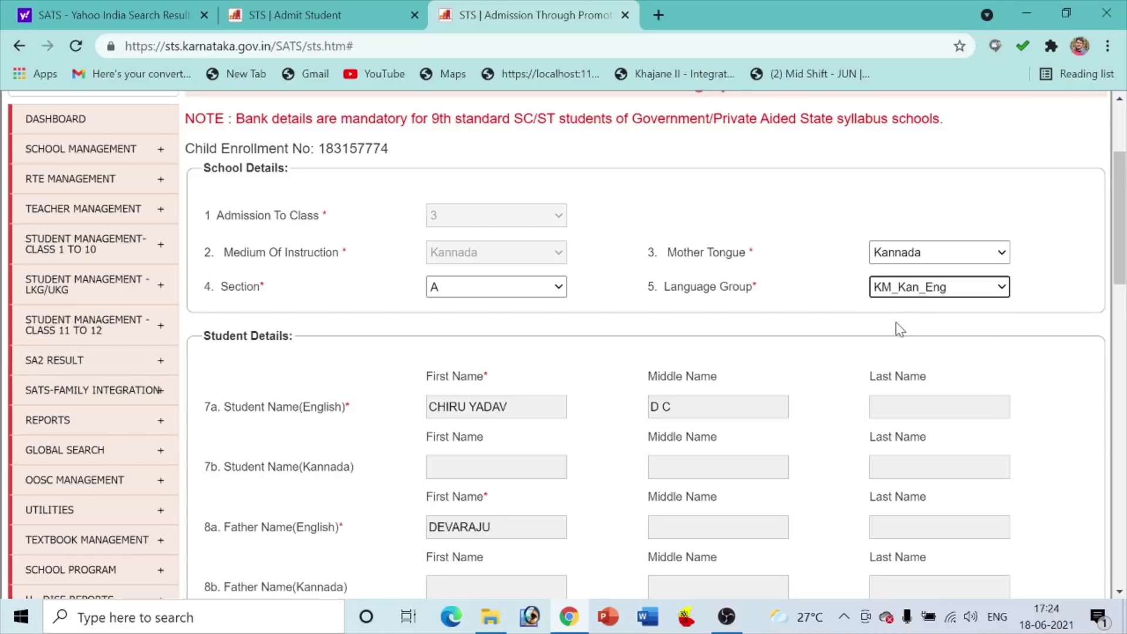
Review the prefilled details of the class 3 promotion form, submit it with confirmation, and check the enrollment message.
scroll(878, 385, down, 1)
scroll(694, 301, down, 5)
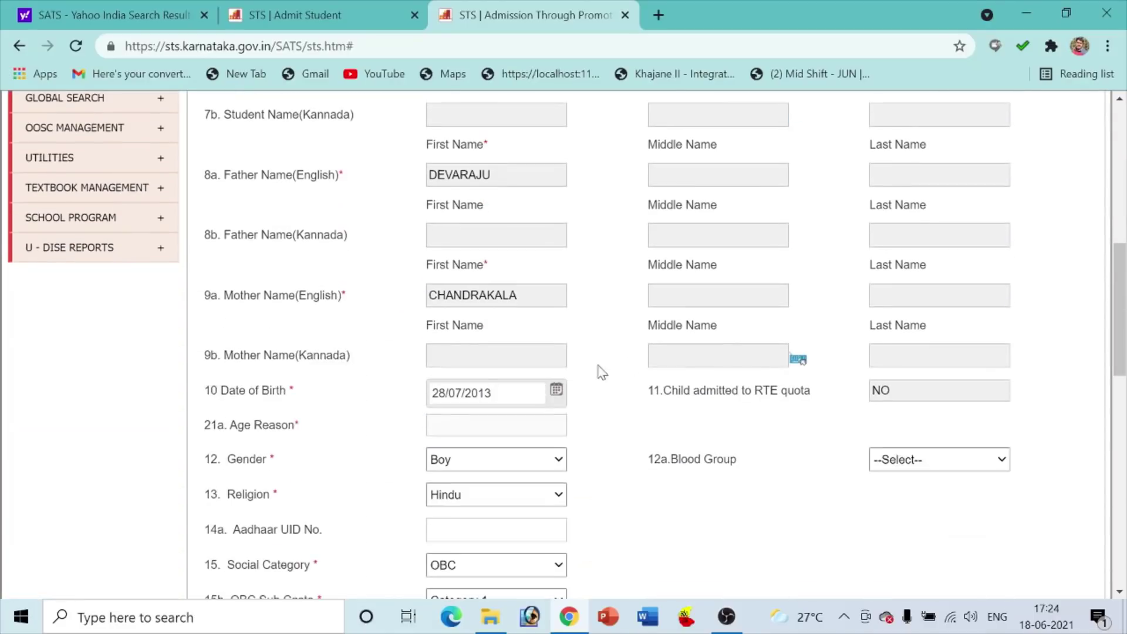
scroll(546, 420, down, 8)
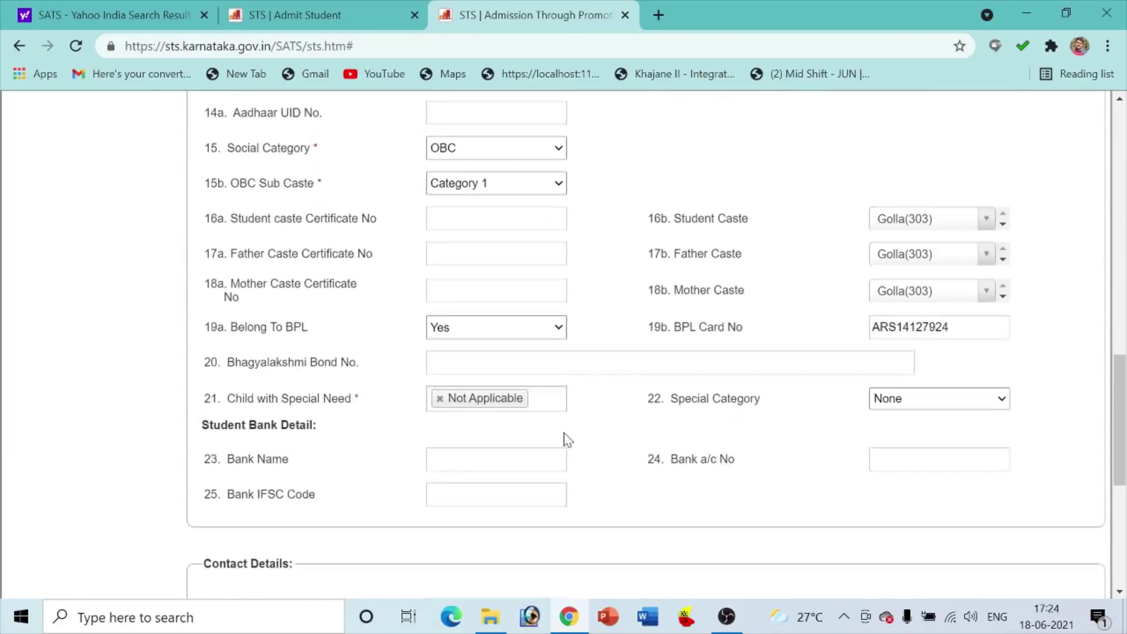
click(667, 526)
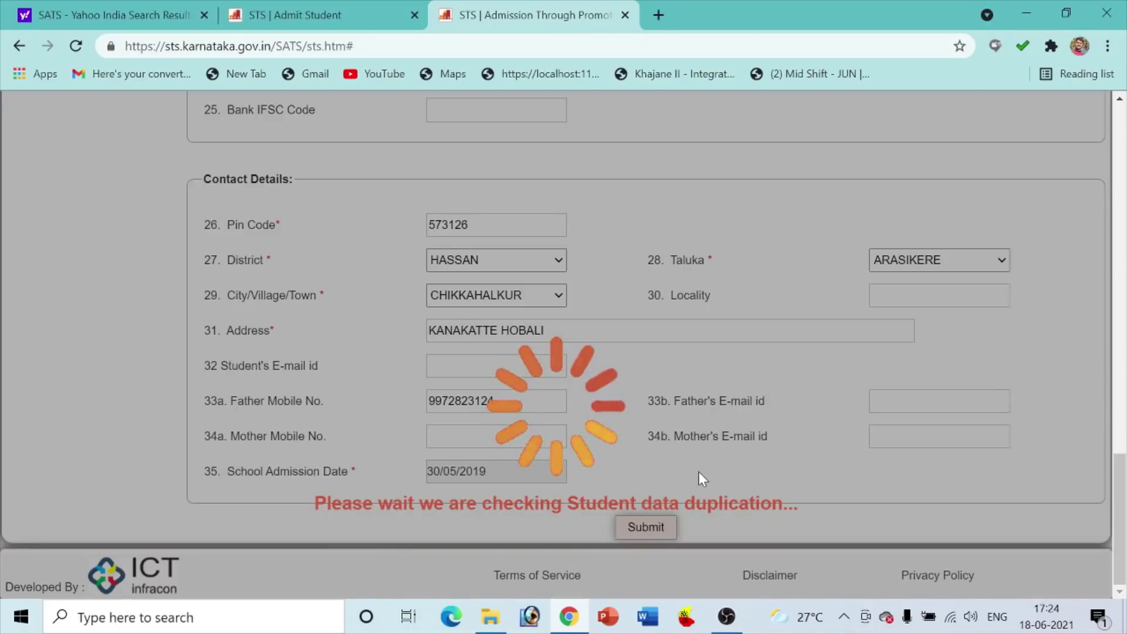
scroll(699, 471, up, 1)
scroll(699, 471, up, 15)
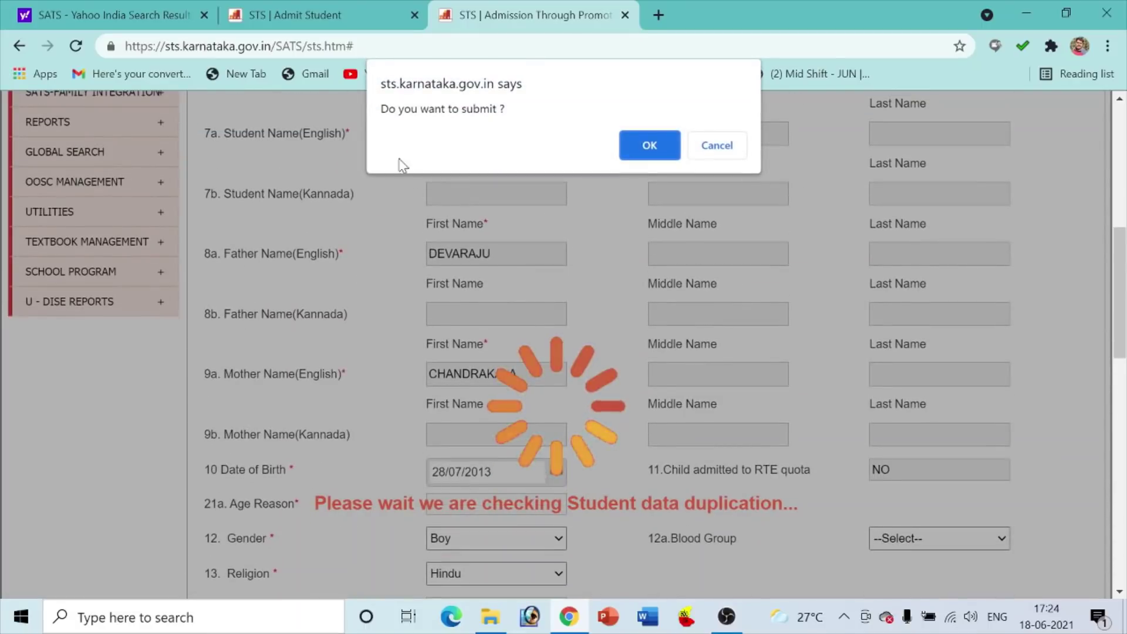
click(628, 145)
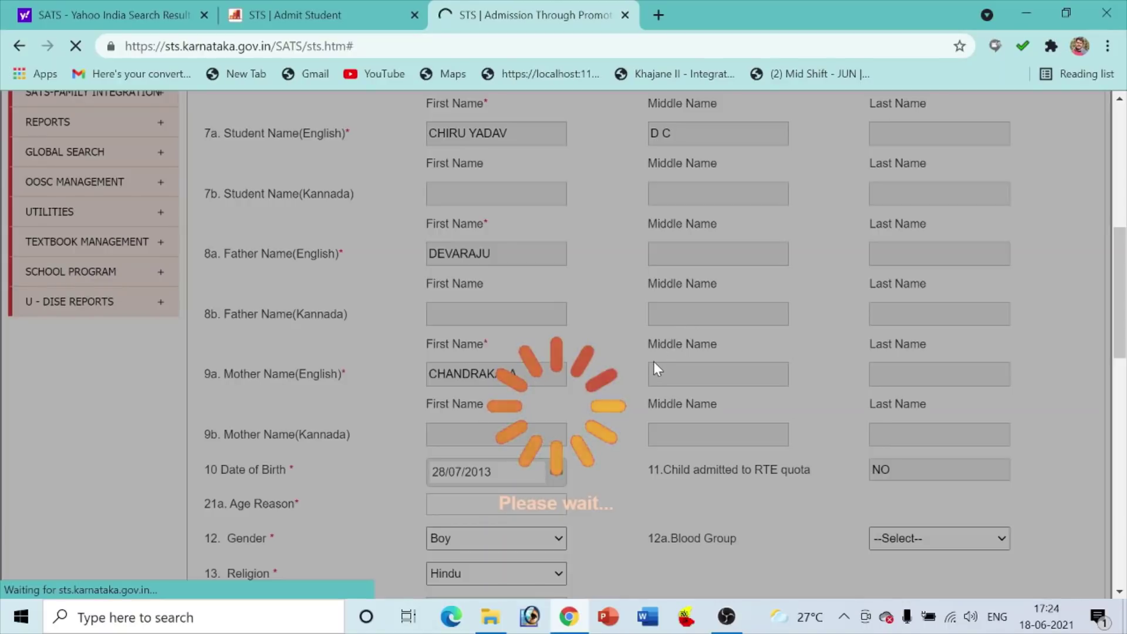
scroll(653, 382, up, 2)
scroll(653, 382, up, 5)
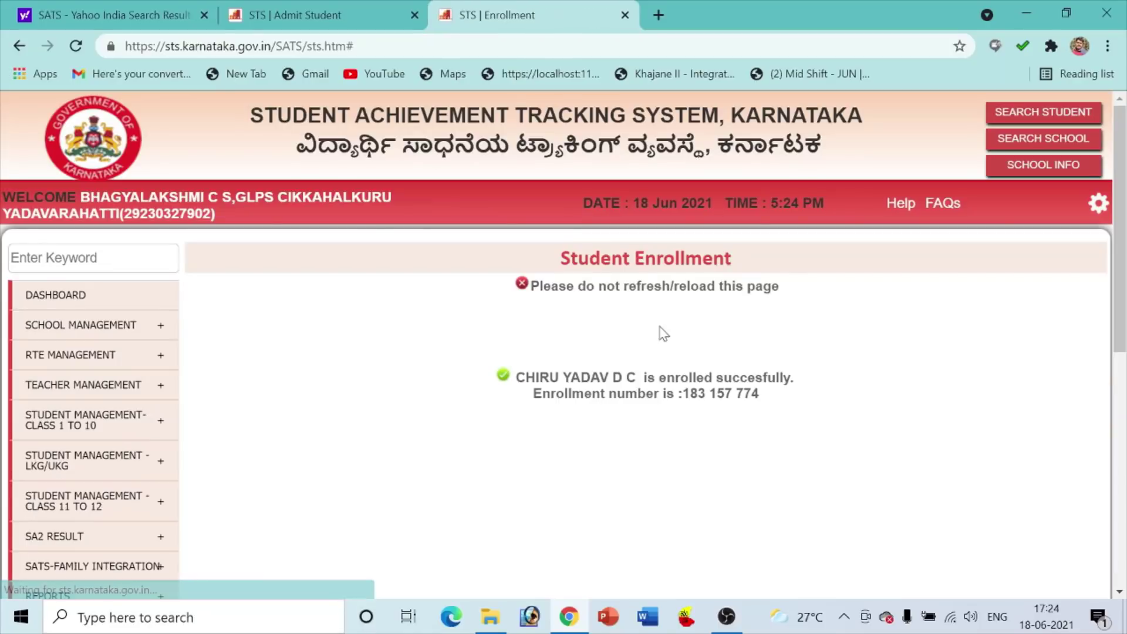
drag(516, 377, 811, 388)
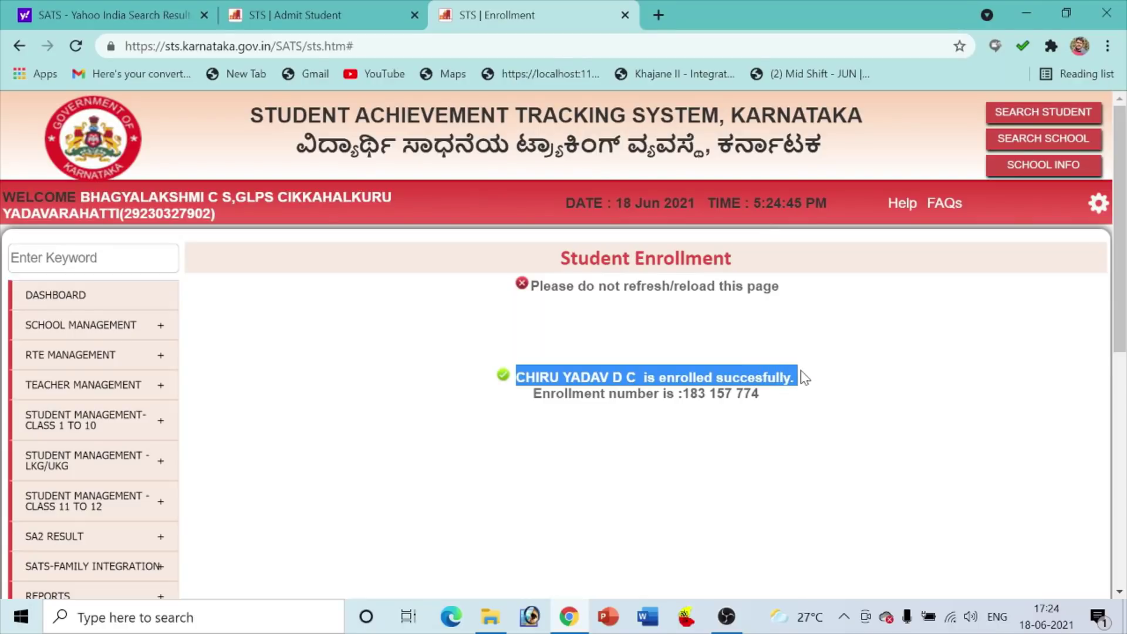
Return to the admission search page and examine the previous standard options and the list of students for admission.
click(391, 16)
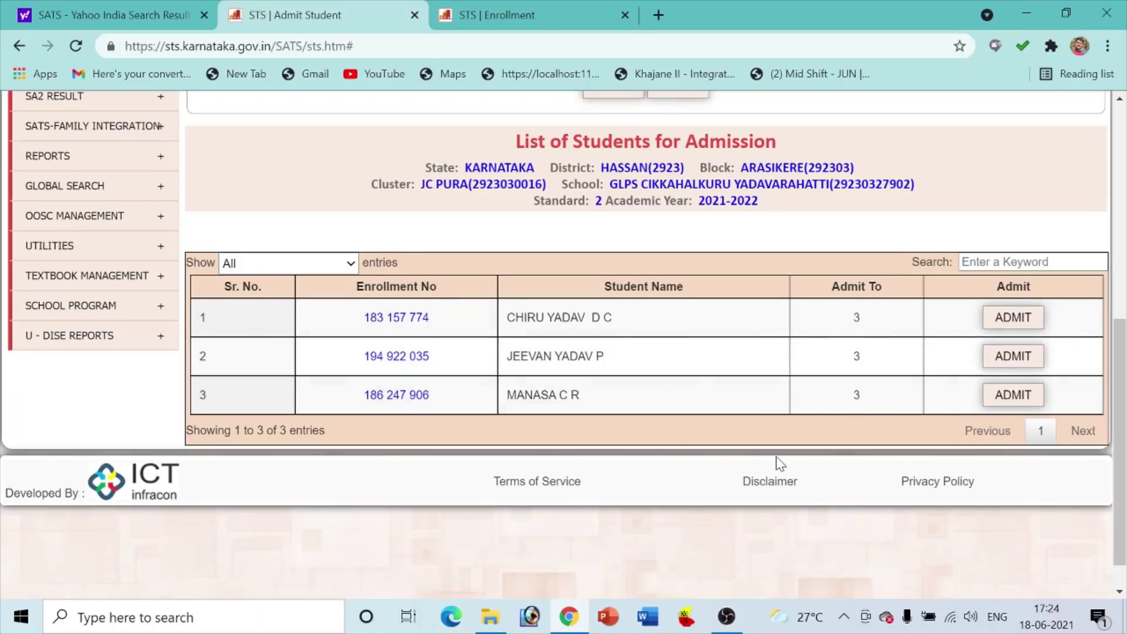
scroll(779, 462, up, 5)
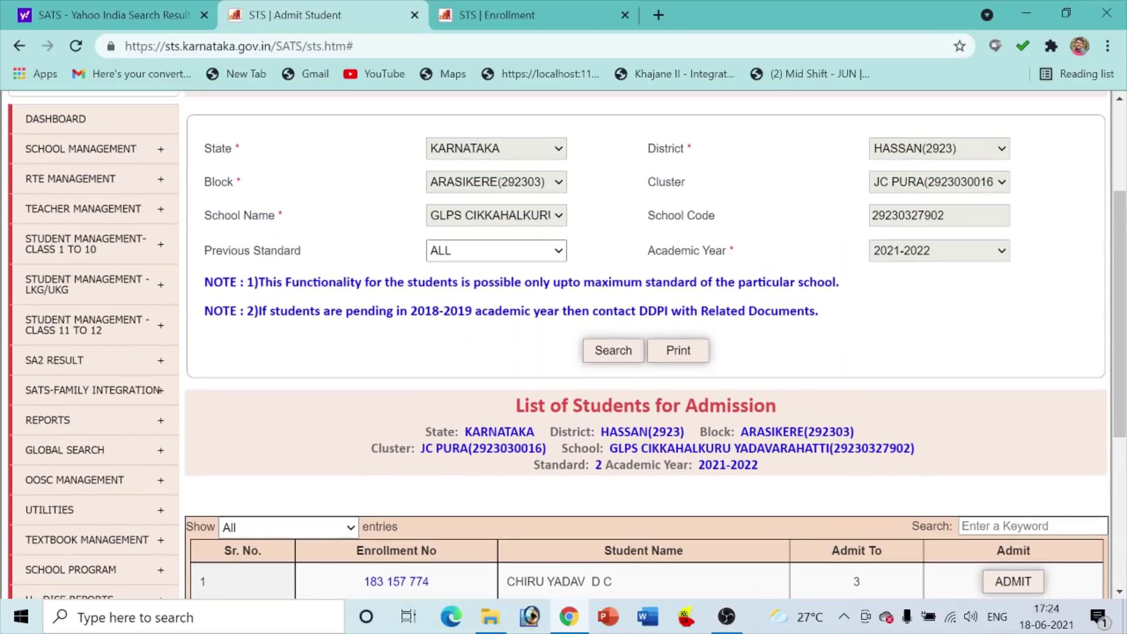
click(555, 248)
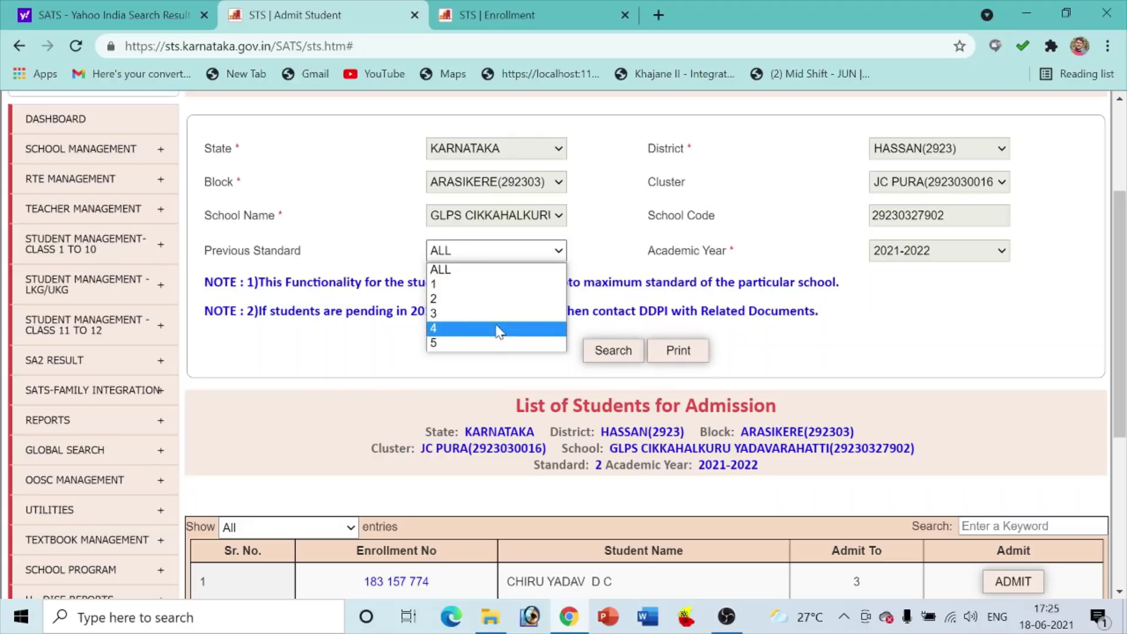
key(Up)
key(Up)
key(Up)
key(Up)
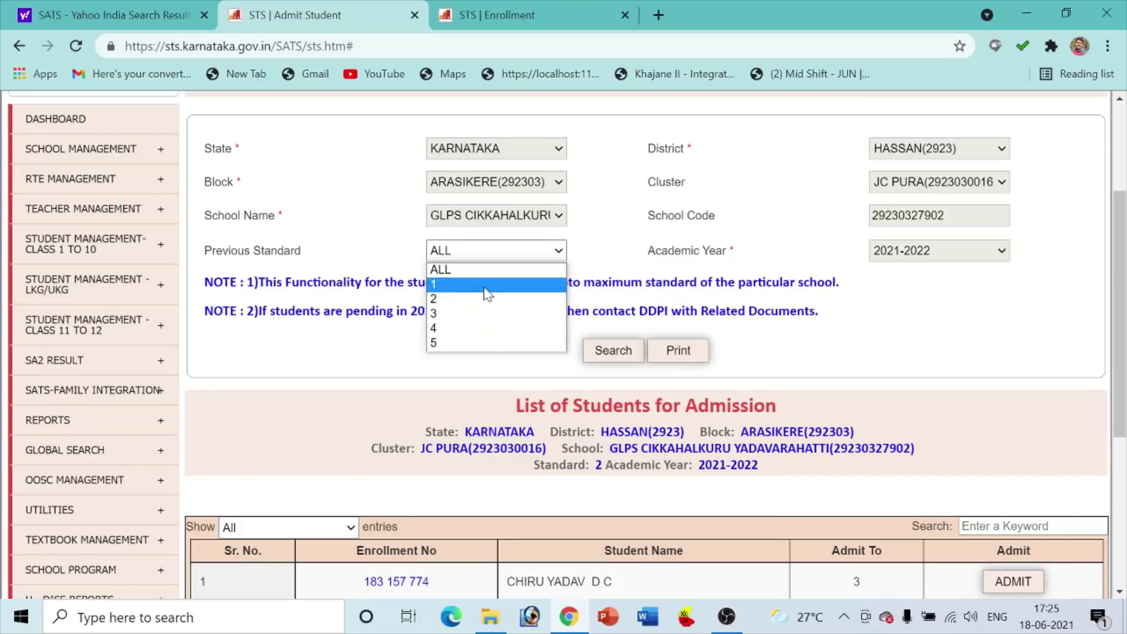
click(745, 267)
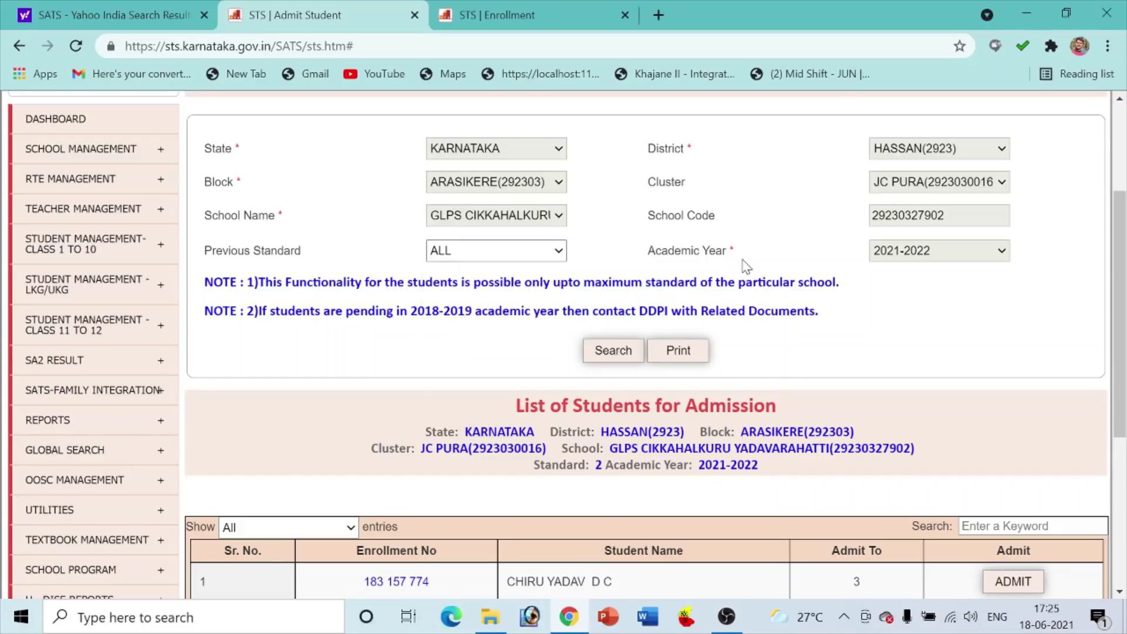
scroll(730, 366, down, 1)
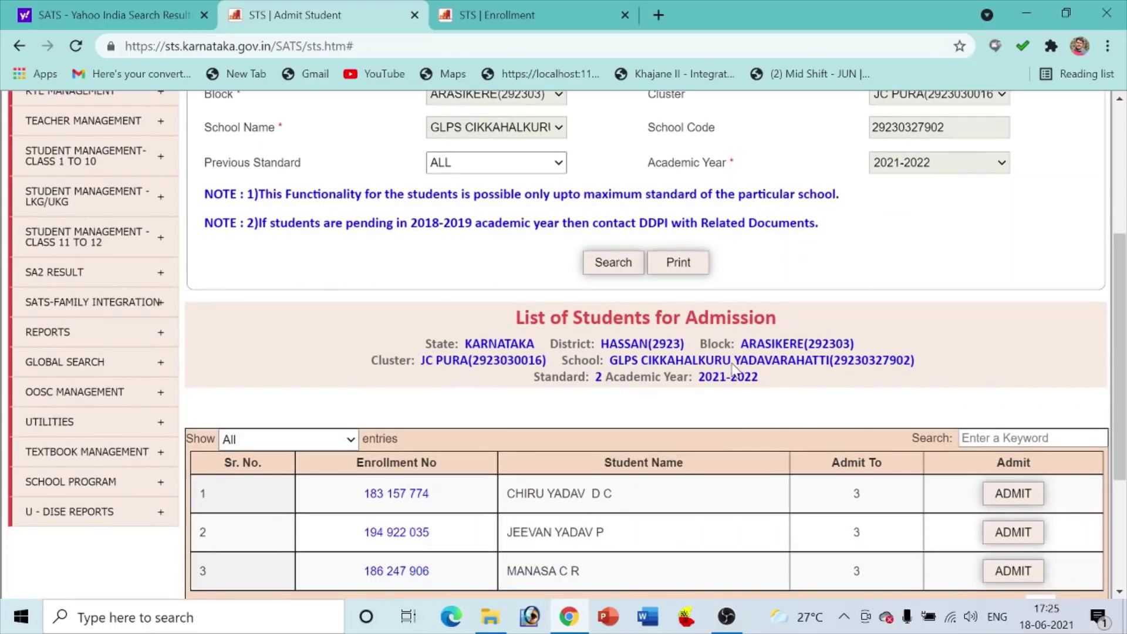
scroll(733, 368, up, 2)
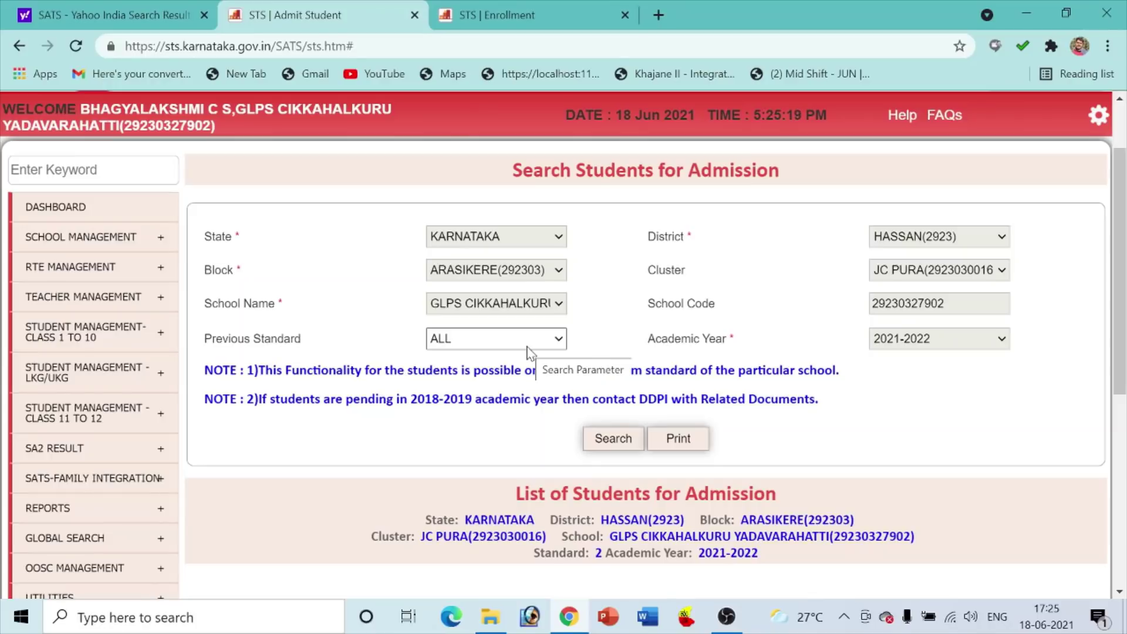
scroll(848, 361, down, 1)
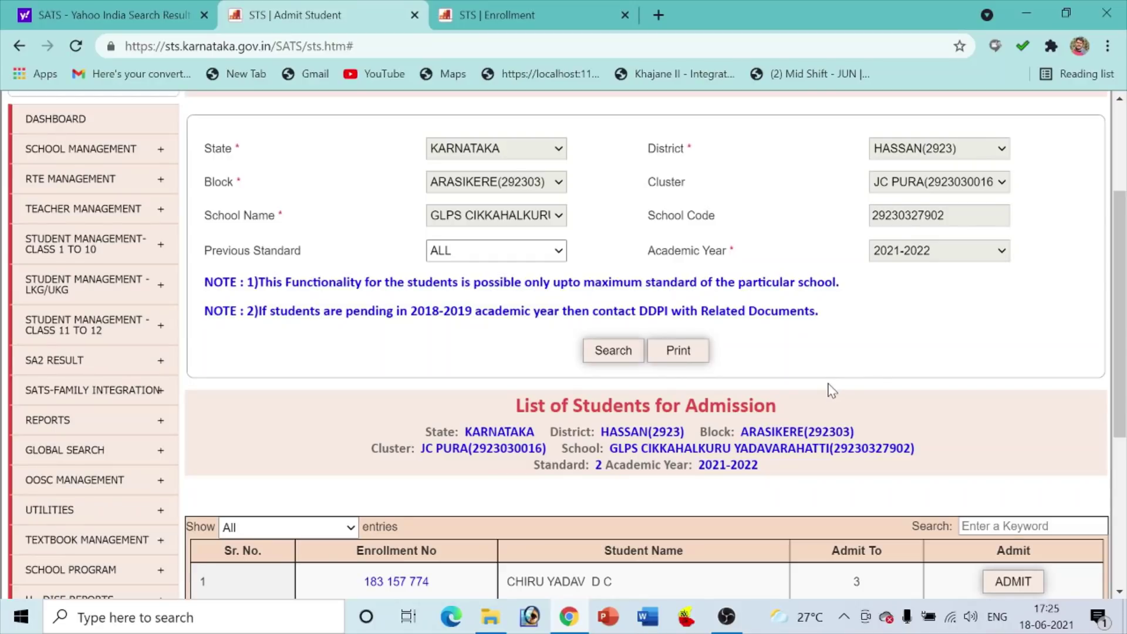
scroll(830, 399, down, 1)
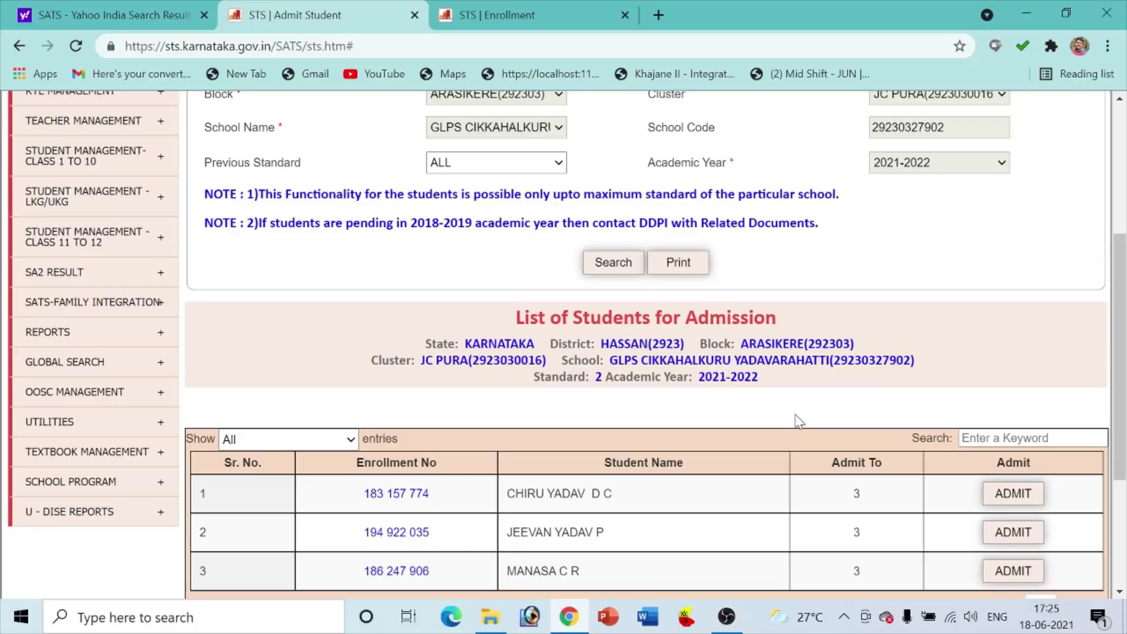
scroll(798, 421, up, 1)
scroll(798, 420, up, 1)
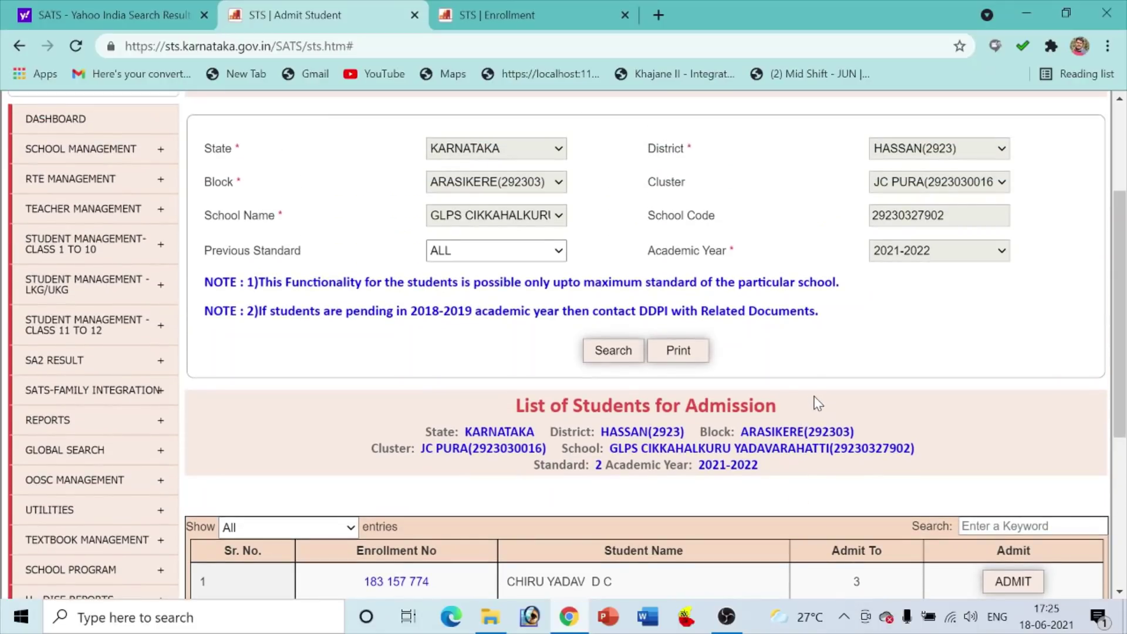